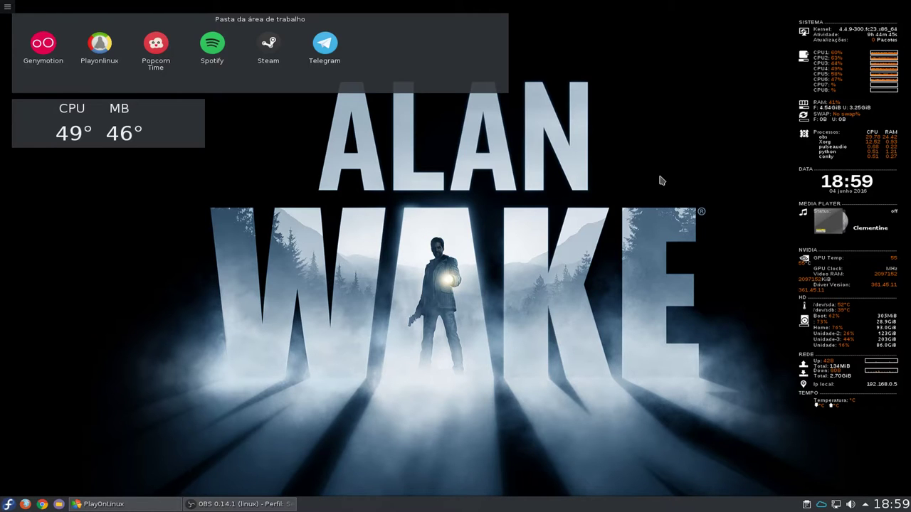
# Bring up PlayOnLinux and start the manual installation wizard for a program that is not listed
pyautogui.click(153, 504)
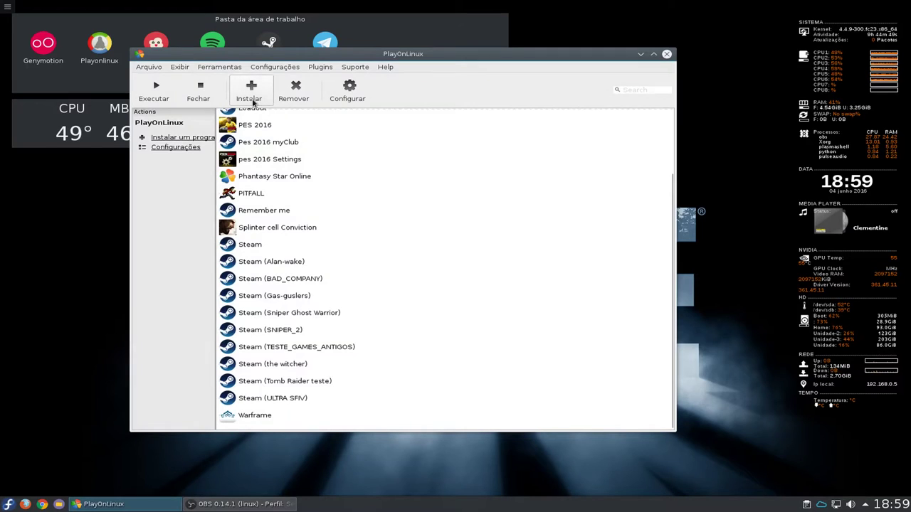
pyautogui.click(249, 91)
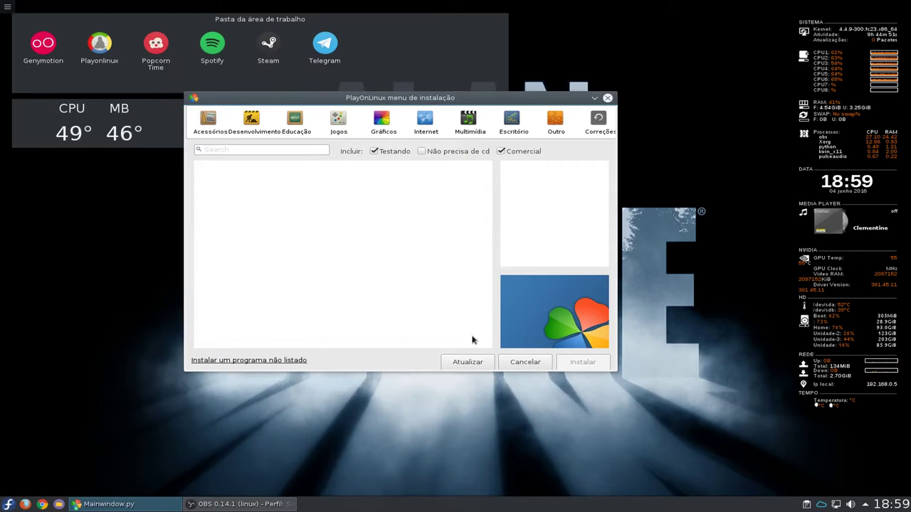
pyautogui.click(267, 361)
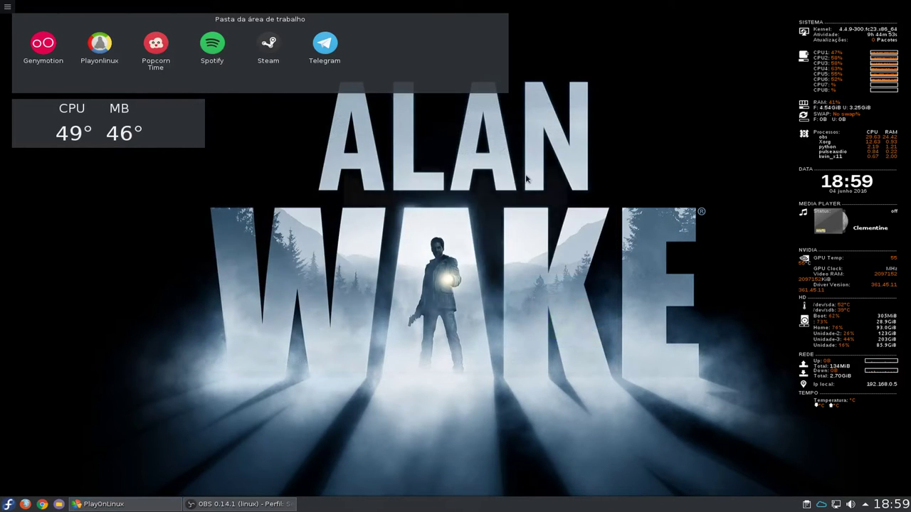
pyautogui.click(526, 342)
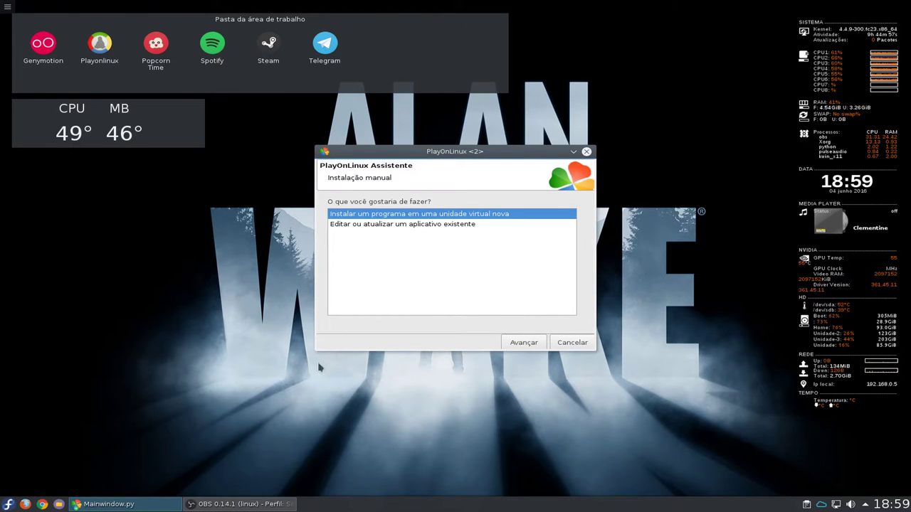
# Choose to install a program in a new virtual drive and name the drive ALAN-TESTE
pyautogui.press('Return')
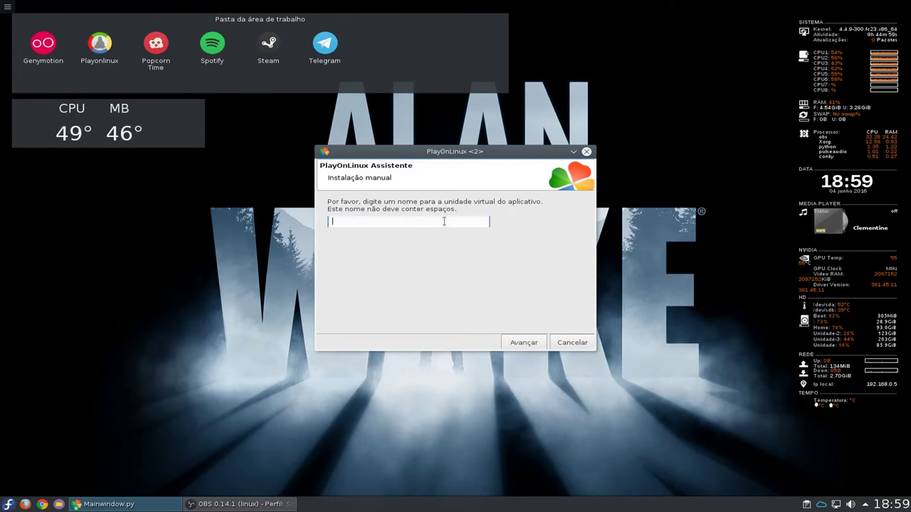
pyautogui.write('ALAN-TESTE')
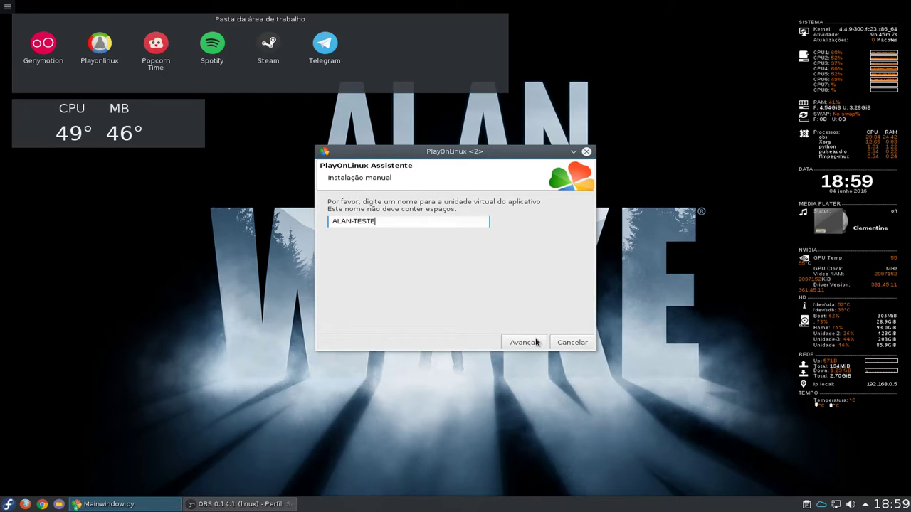
pyautogui.click(537, 343)
# Enable using another Wine version, configuring Wine and installing some libraries before the installation, and continue
pyautogui.click(392, 224)
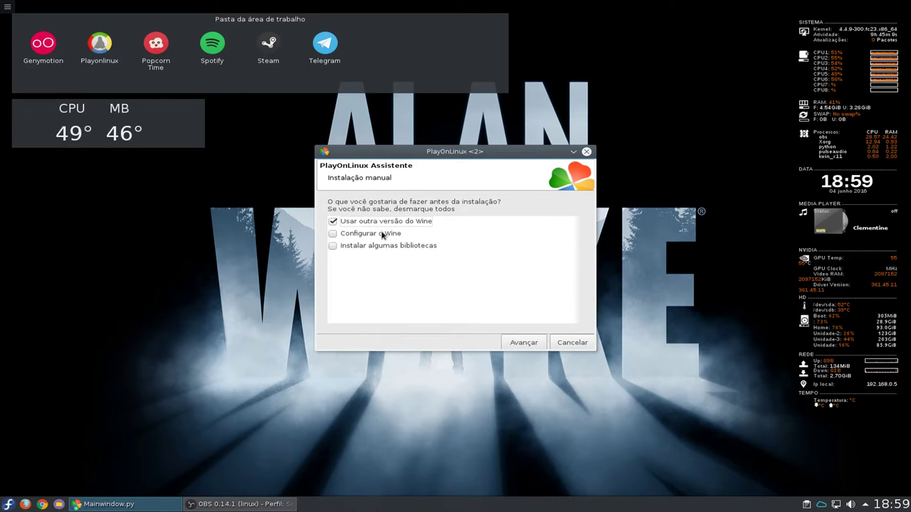
pyautogui.click(382, 235)
pyautogui.click(373, 247)
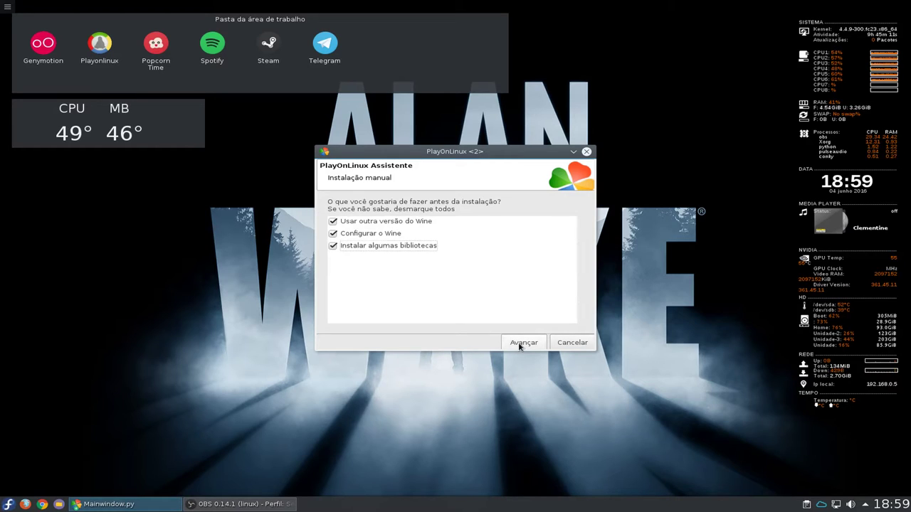
pyautogui.click(520, 344)
# Select Wine version 1.7.54-staging and create the virtual drive as a 32 bits windows installation
pyautogui.scroll(-2, 406, 262)
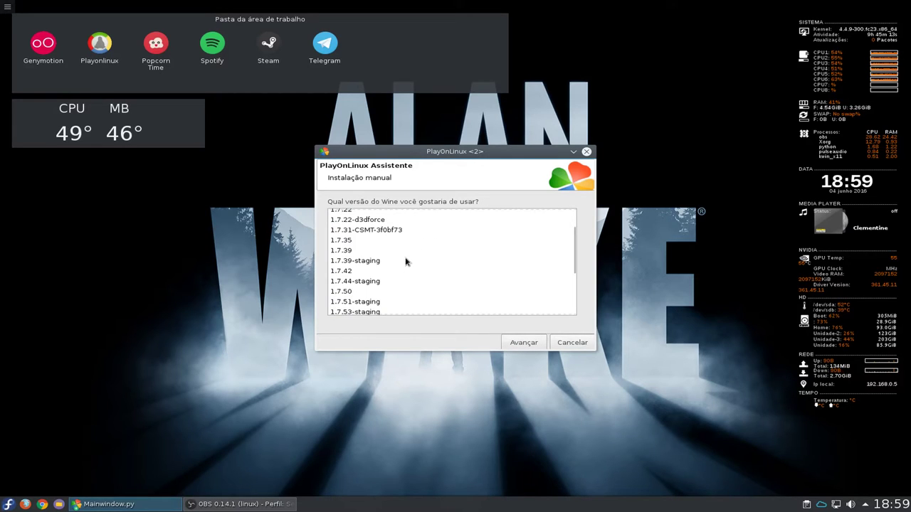
pyautogui.scroll(-1, 408, 298)
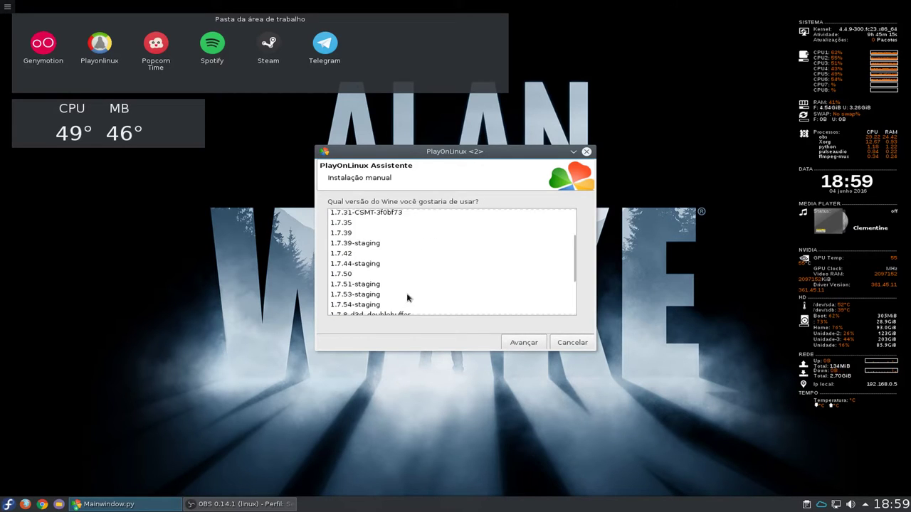
pyautogui.click(398, 305)
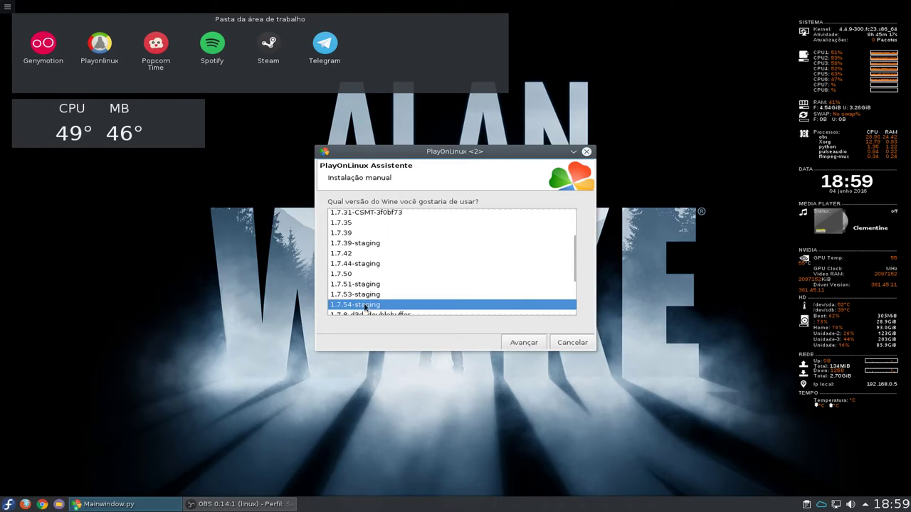
pyautogui.doubleClick(361, 306)
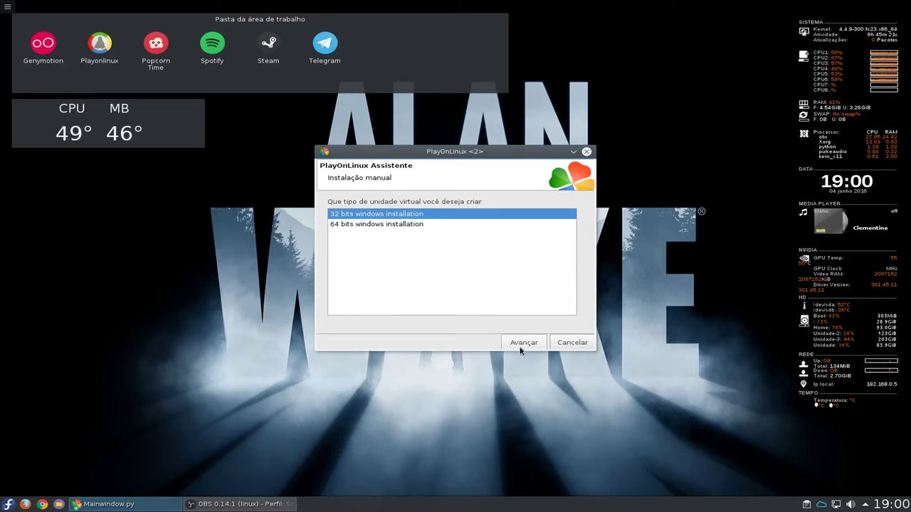
pyautogui.click(521, 344)
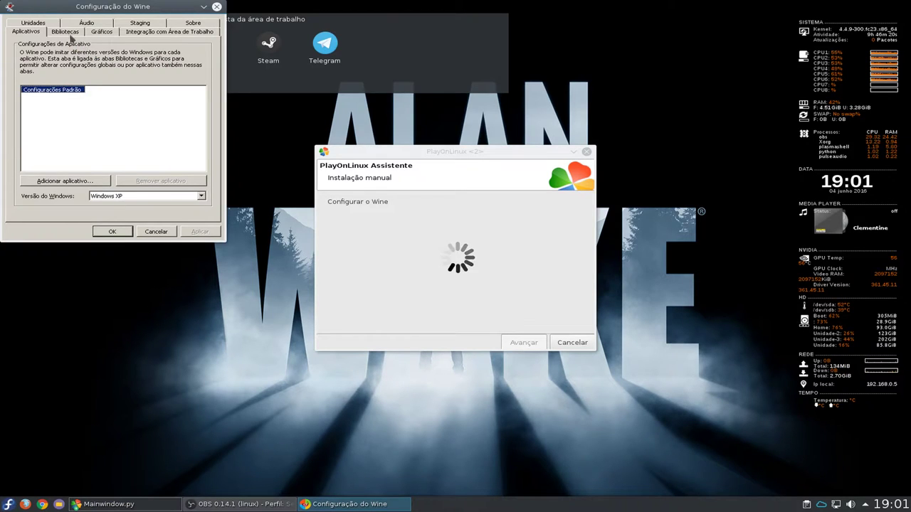
# Enable virtual desktop emulation in the Wine graphics settings with a screen size of 1600 x 980
pyautogui.click(102, 32)
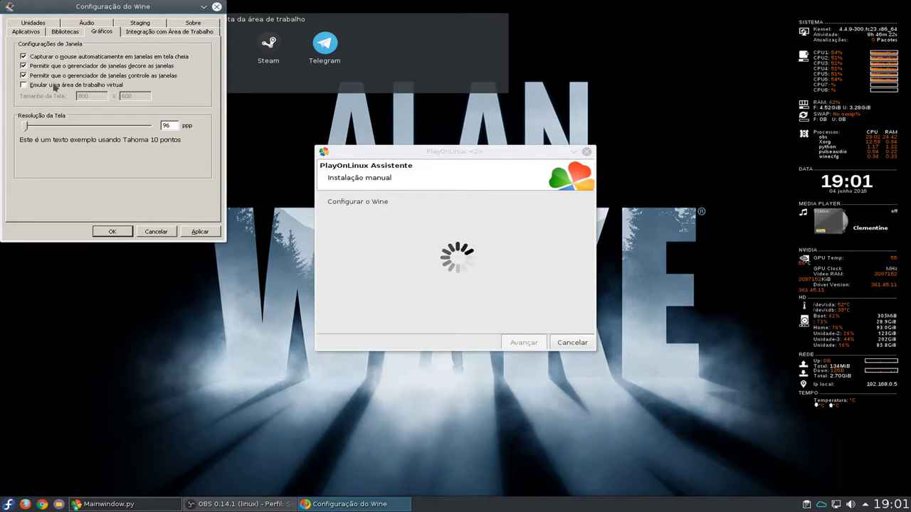
pyautogui.click(97, 95)
pyautogui.doubleClick(98, 95)
pyautogui.write('1600')
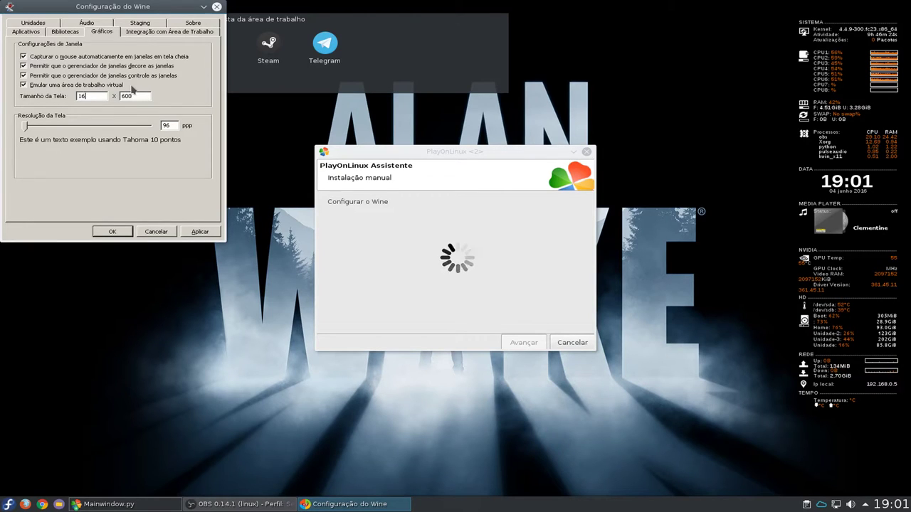
pyautogui.doubleClick(128, 95)
pyautogui.write('980')
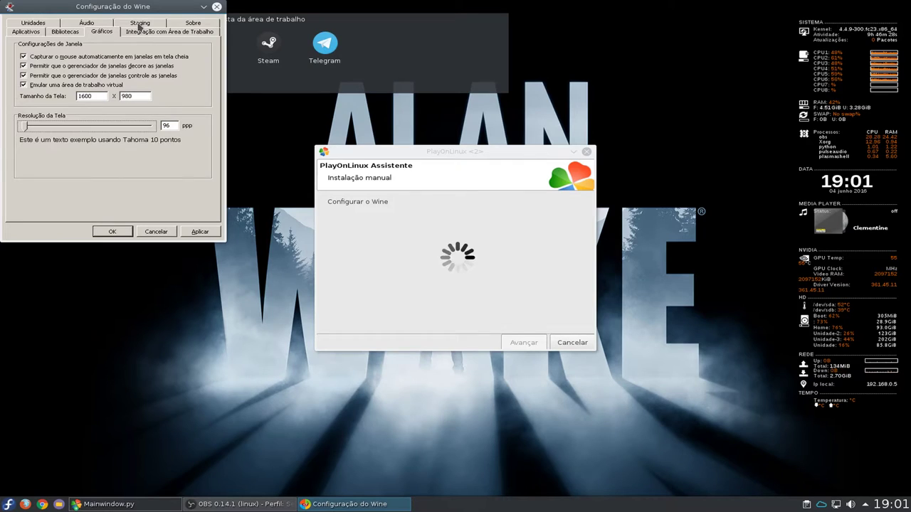
# Enable CSMT and Environmental Audio Extensions (EAX) in the Wine staging settings, then apply and close the configuration
pyautogui.click(139, 24)
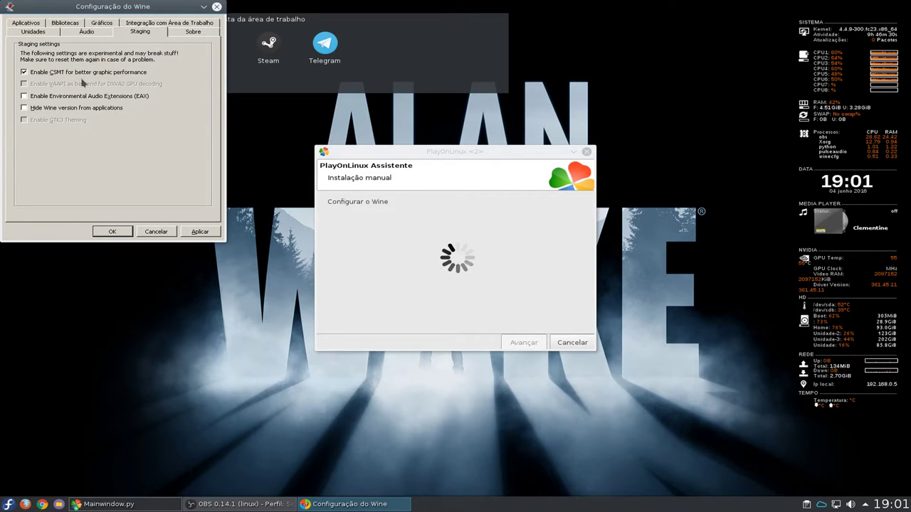
pyautogui.click(44, 98)
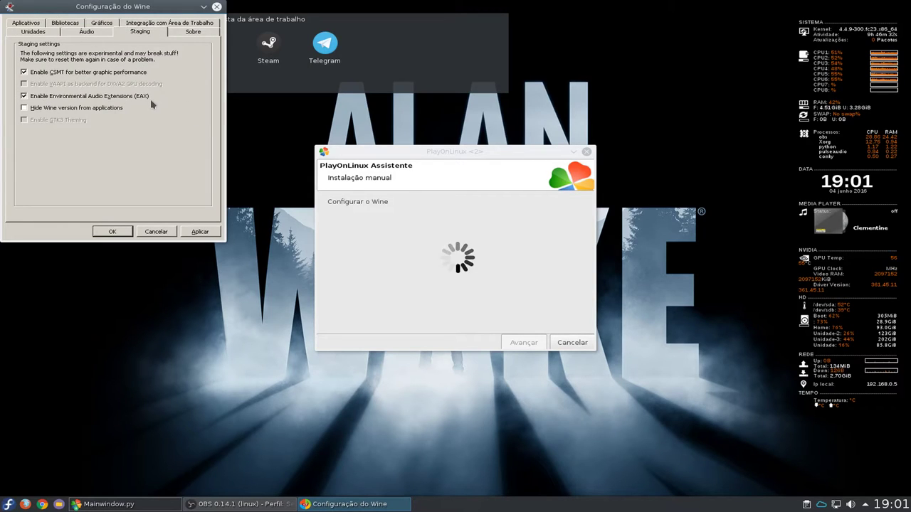
pyautogui.click(199, 232)
pyautogui.click(126, 232)
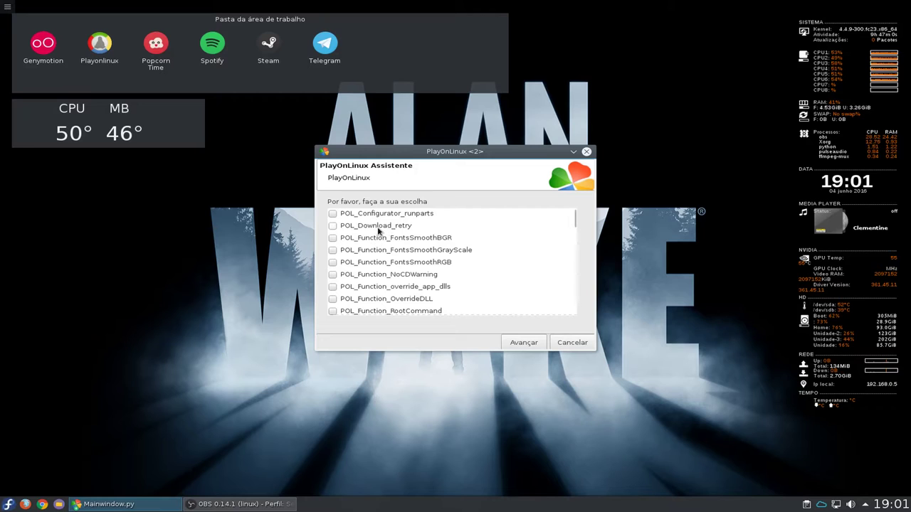
# Mark the POL_Install_d3dcompiler_43 and POL_Install_dxfullsetup libraries for installation
pyautogui.scroll(-8, 378, 230)
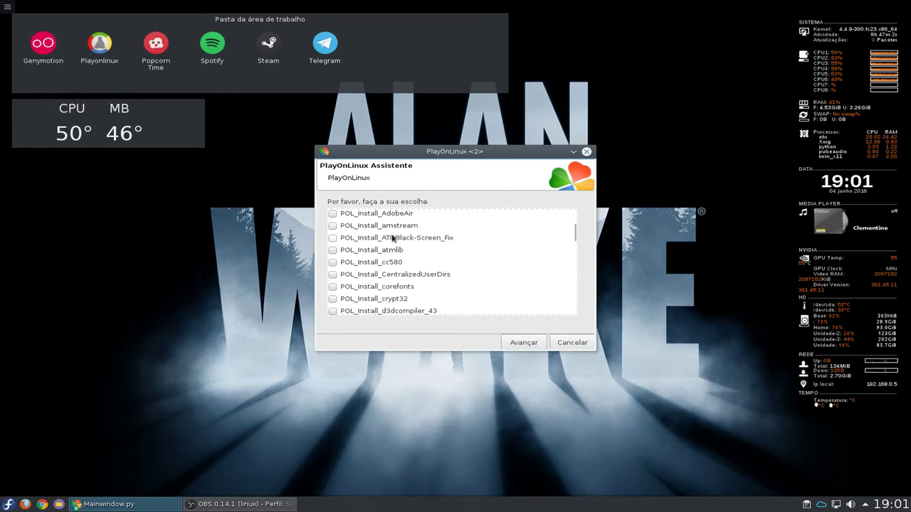
pyautogui.scroll(-2, 524, 262)
pyautogui.click(395, 241)
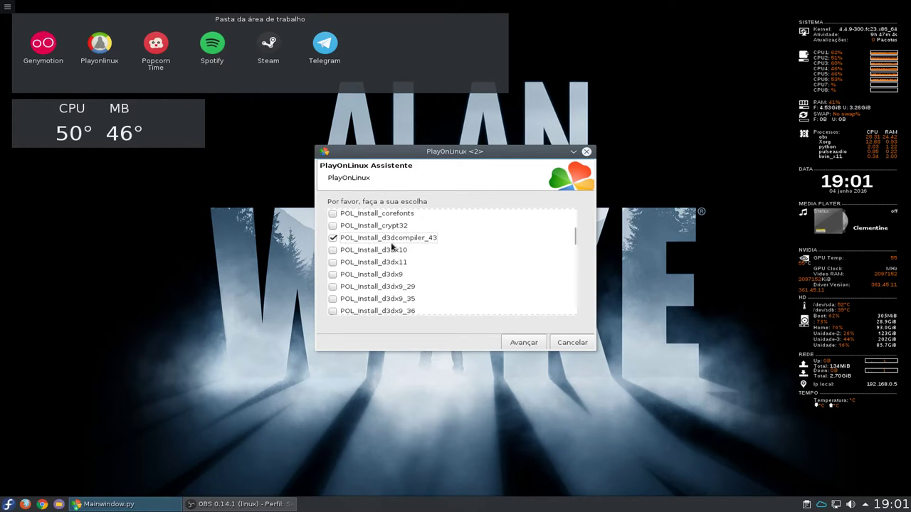
pyautogui.scroll(-4, 469, 247)
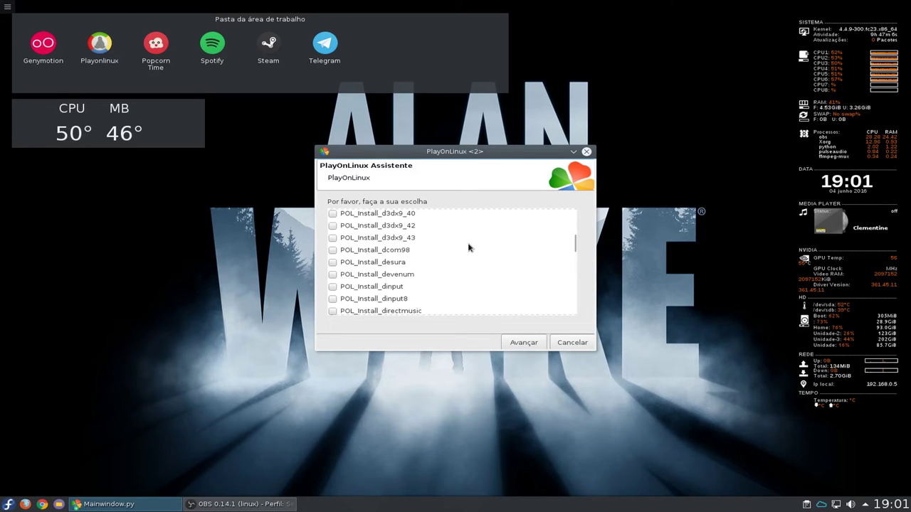
pyautogui.scroll(-5, 469, 248)
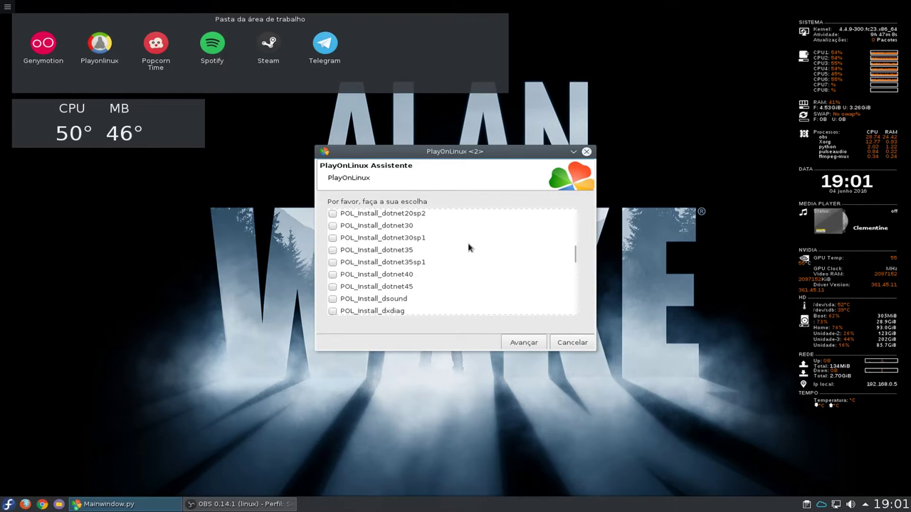
pyautogui.scroll(-1, 401, 299)
pyautogui.click(405, 289)
pyautogui.scroll(-2, 413, 289)
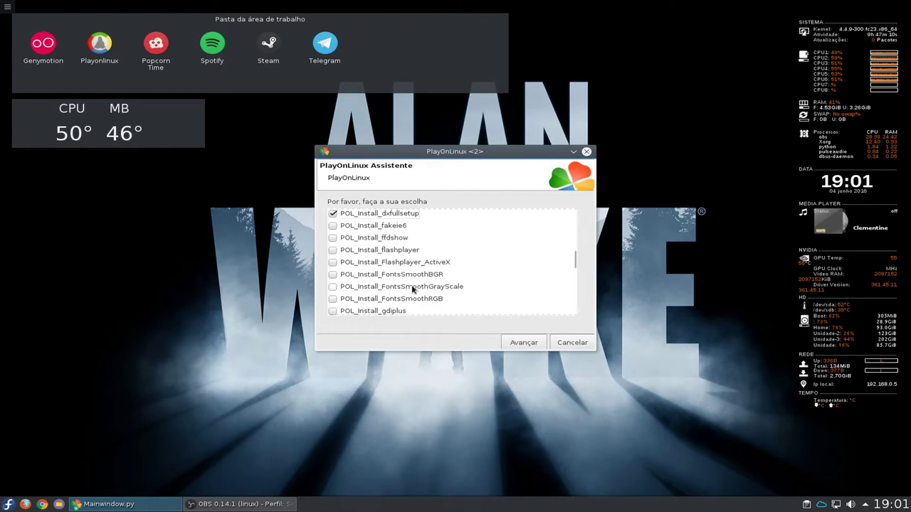
# Mark the POL_Install_gdiplus and POL_Install_ie8 libraries for installation
pyautogui.scroll(-1, 413, 289)
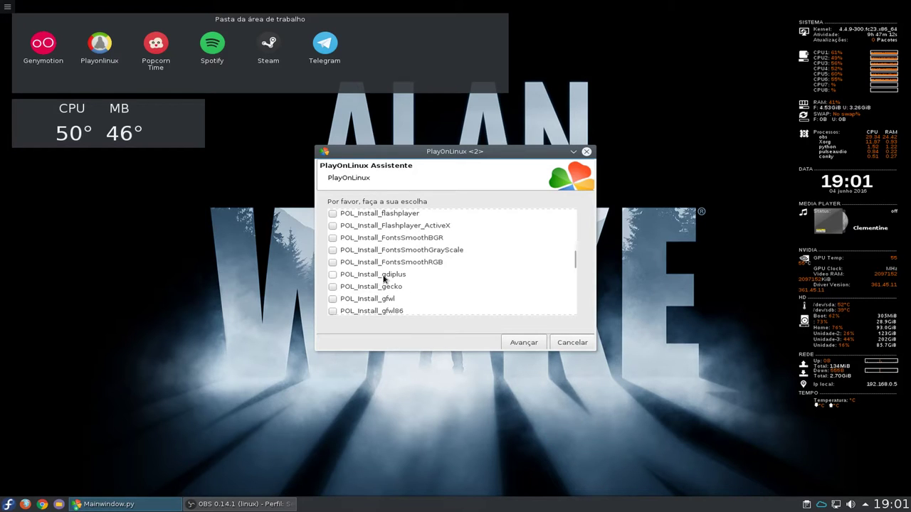
pyautogui.click(383, 279)
pyautogui.scroll(-2, 399, 277)
pyautogui.click(367, 276)
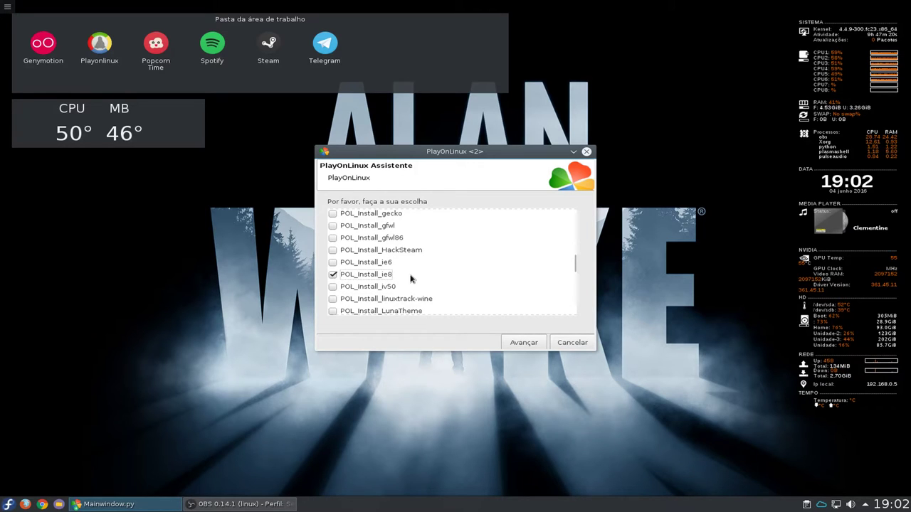
# Mark the POL_Install_msxml3, POL_Install_physx and POL_Install_steam components for installation
pyautogui.scroll(-2, 411, 278)
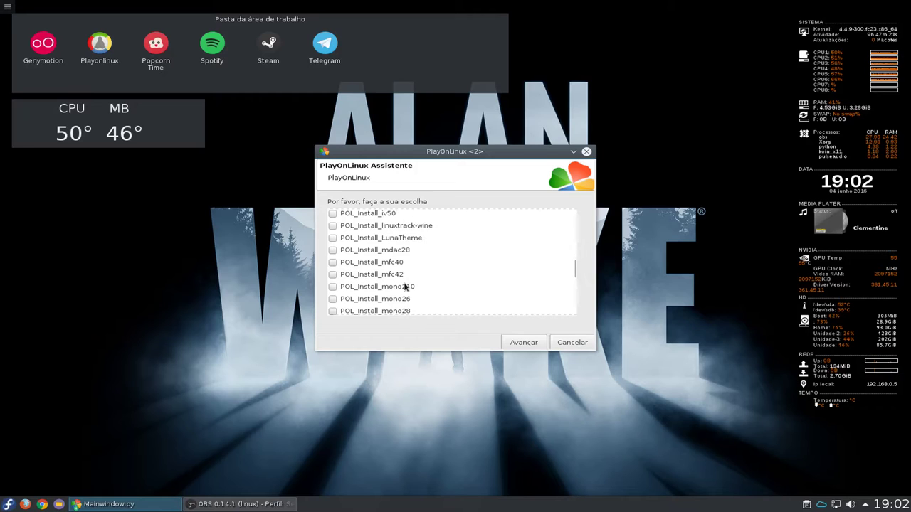
pyautogui.scroll(-2, 405, 293)
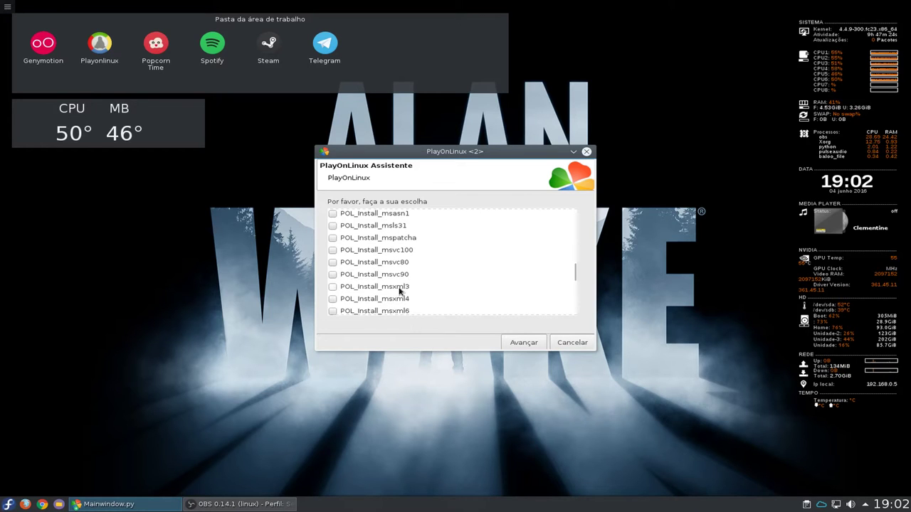
pyautogui.click(401, 288)
pyautogui.scroll(-2, 401, 287)
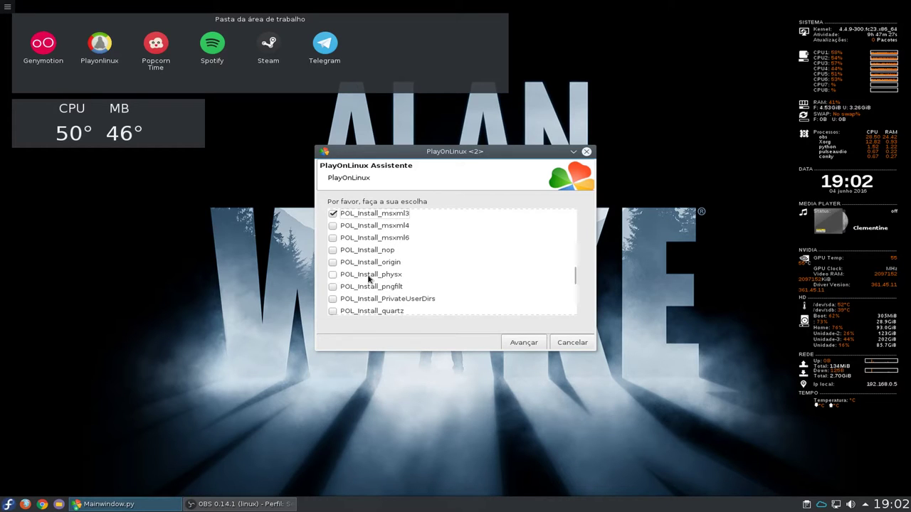
pyautogui.click(368, 278)
pyautogui.scroll(-1, 429, 286)
pyautogui.scroll(-1, 429, 286)
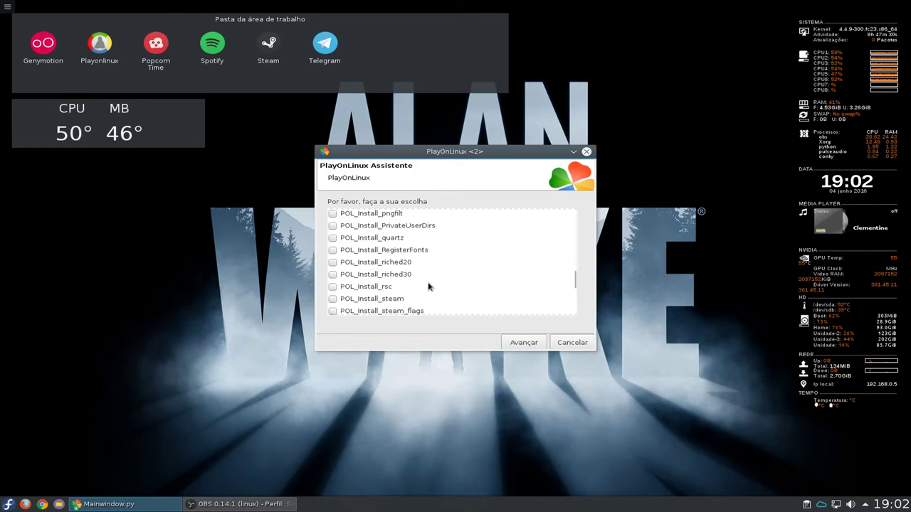
pyautogui.scroll(-1, 427, 286)
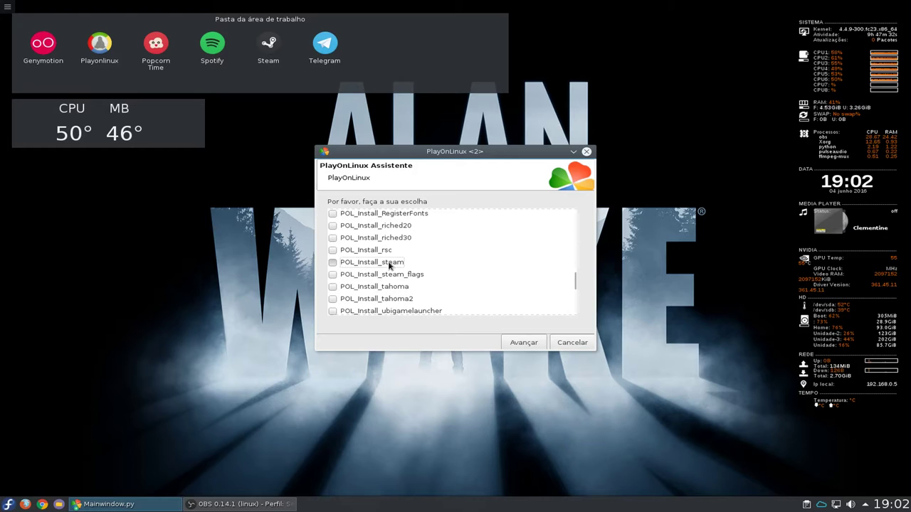
pyautogui.click(389, 265)
# Mark the Visual C++ and Visual Basic runtimes vcrun2005, vcrun2010, vcrun6 and vbrun6 for installation
pyautogui.scroll(-3, 390, 265)
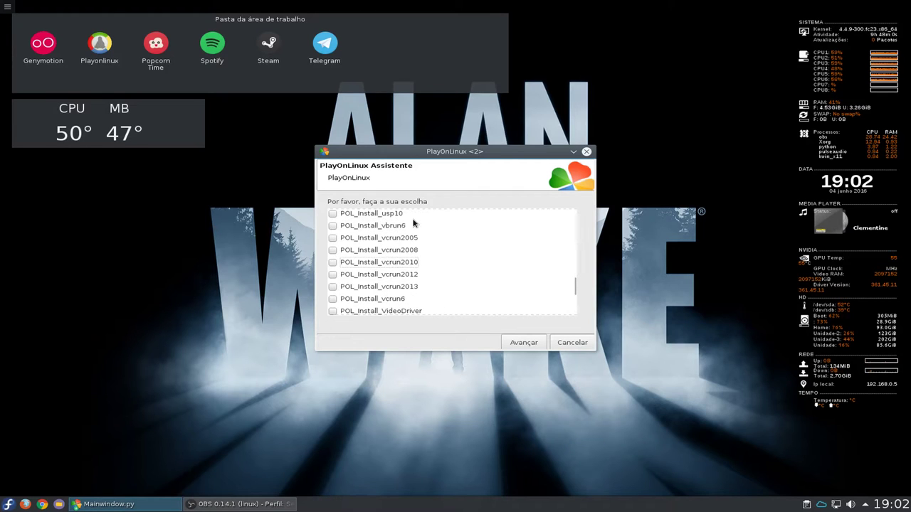
pyautogui.click(349, 242)
pyautogui.click(340, 262)
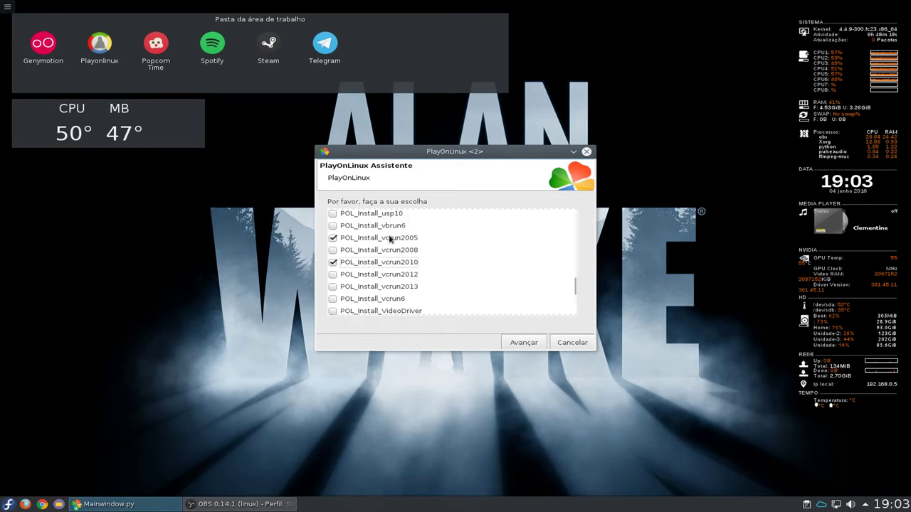
pyautogui.click(390, 300)
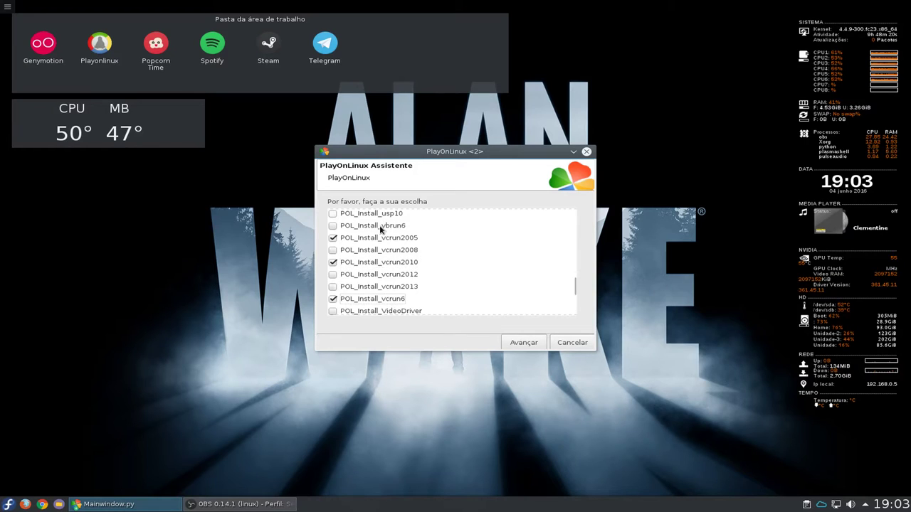
pyautogui.click(380, 224)
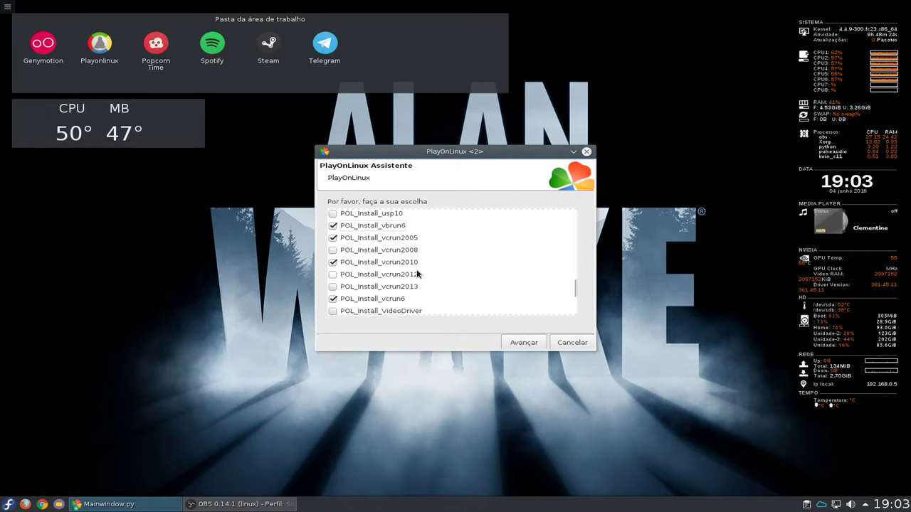
# Mark the POL_Install_xact library for installation and start installing all the marked components
pyautogui.scroll(-5, 418, 274)
pyautogui.scroll(-1, 422, 286)
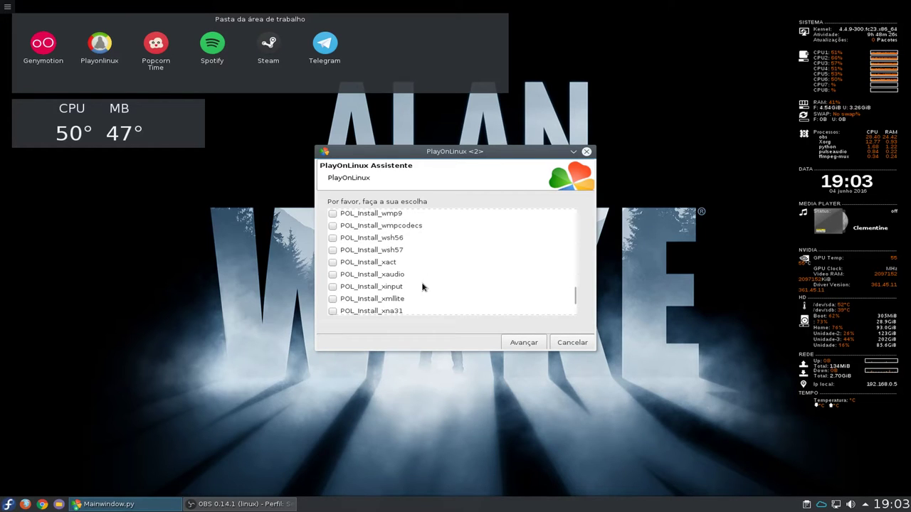
pyautogui.click(384, 263)
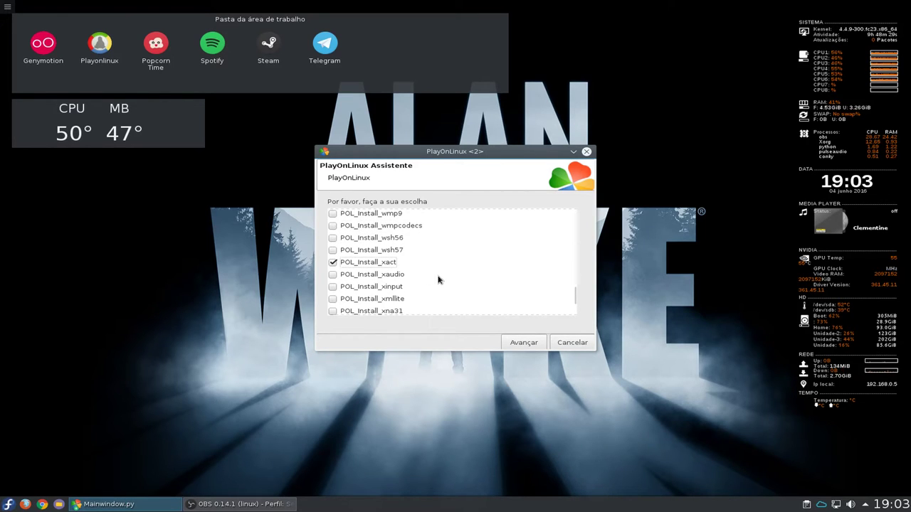
pyautogui.click(524, 342)
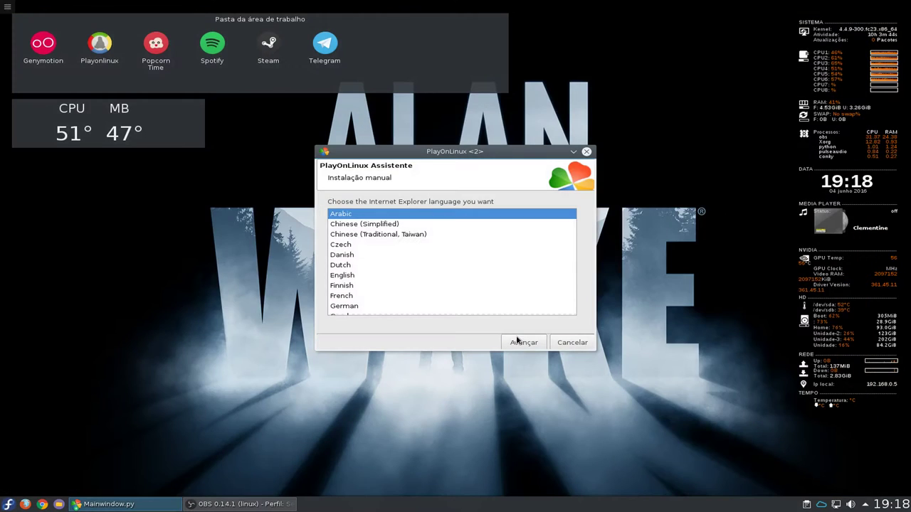
# Confirm the Internet Explorer language, restart to finish its installation, and cancel the manual installation without selecting an installer file
pyautogui.click(518, 341)
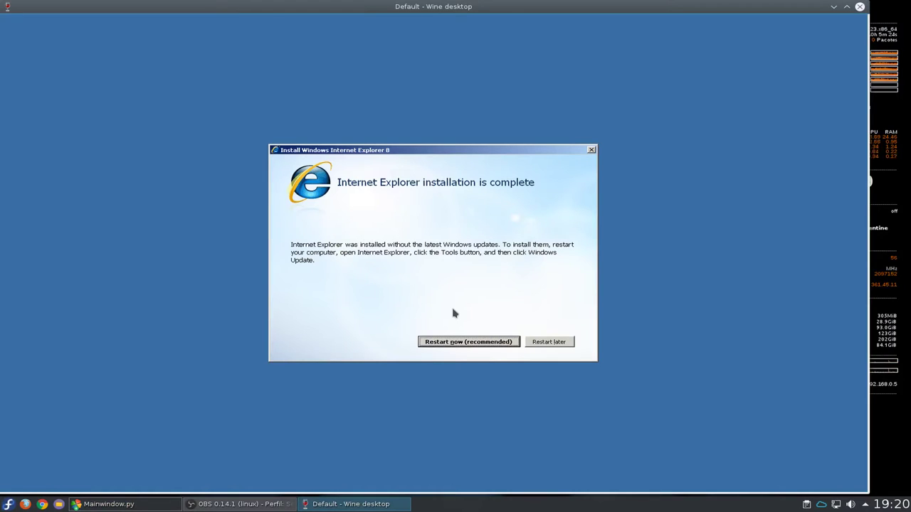
pyautogui.press('Return')
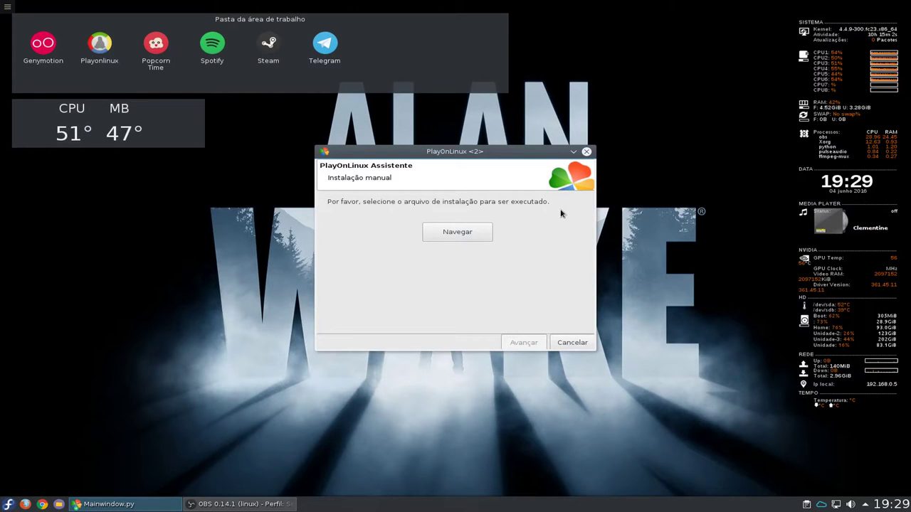
pyautogui.click(572, 343)
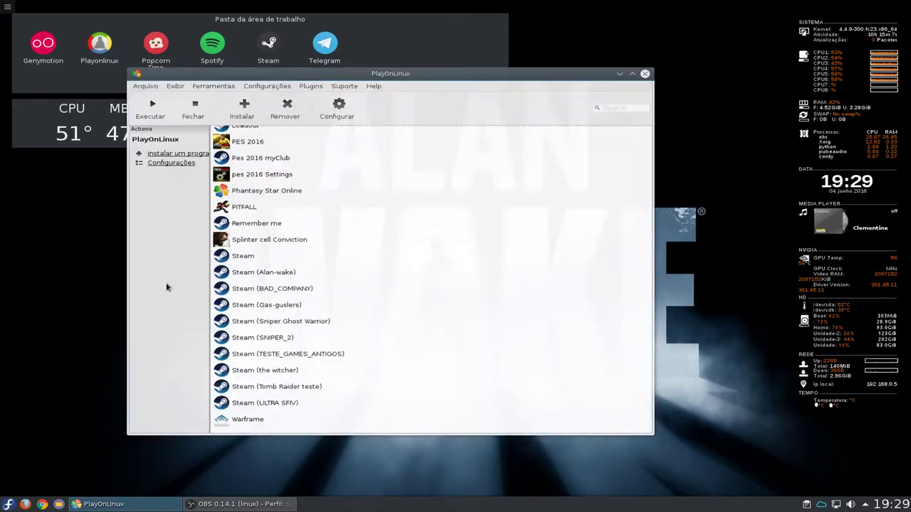
# Create a Steam.exe shortcut named Steam (ALAN_TESTE) from the ALAN_TESTE virtual drive, then leave the shortcut assistant
pyautogui.click(349, 91)
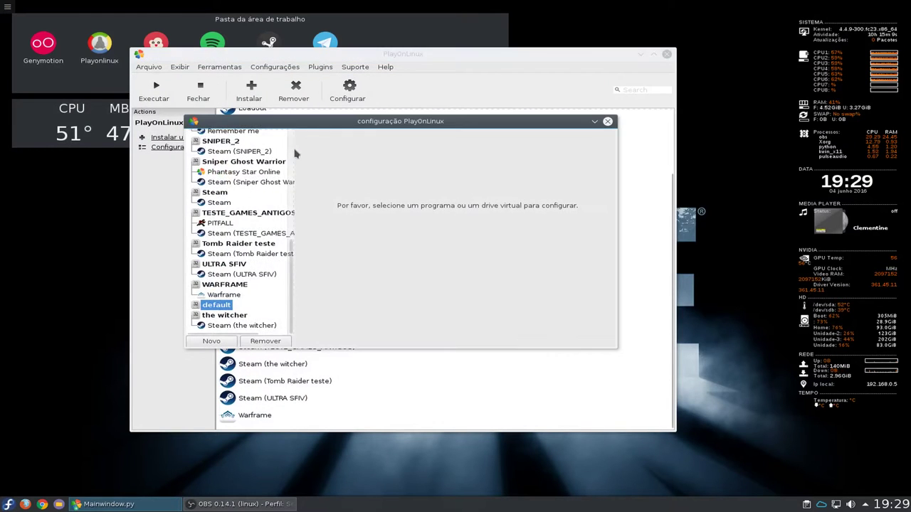
pyautogui.scroll(3, 264, 164)
pyautogui.scroll(5, 263, 164)
pyautogui.click(240, 136)
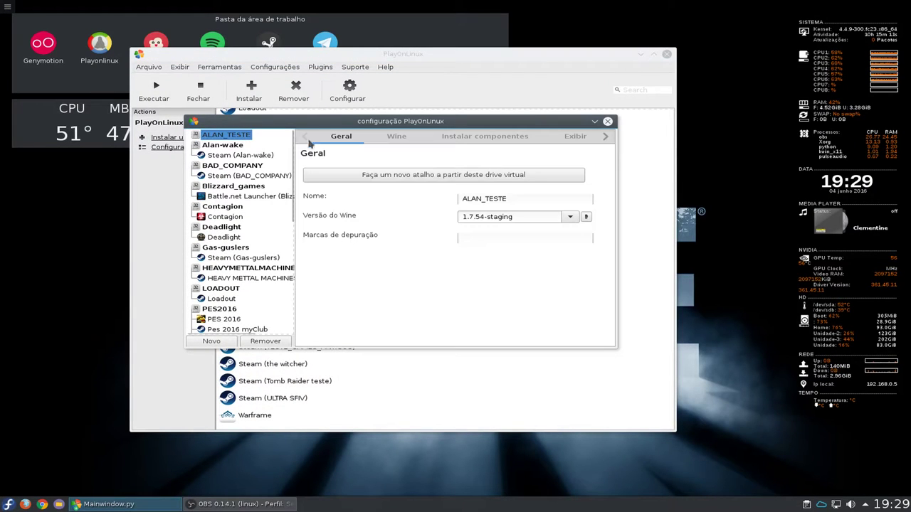
pyautogui.click(416, 176)
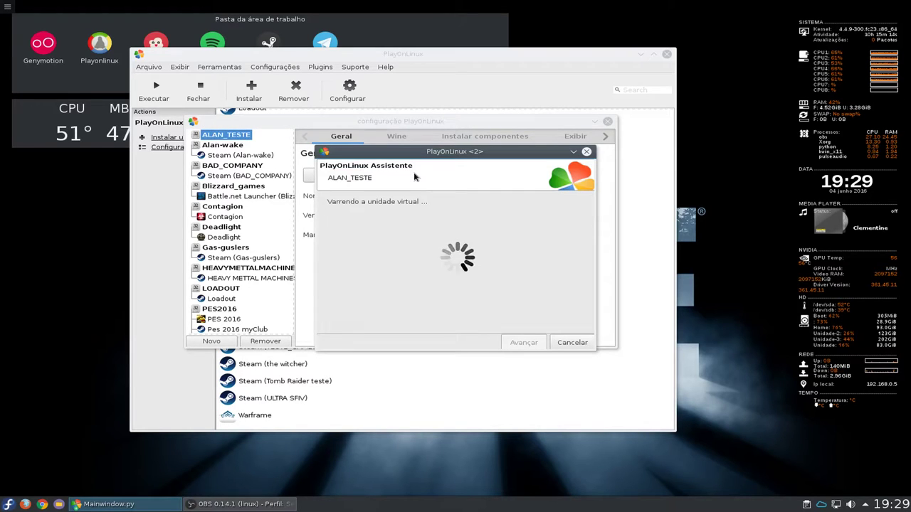
pyautogui.scroll(-5, 425, 235)
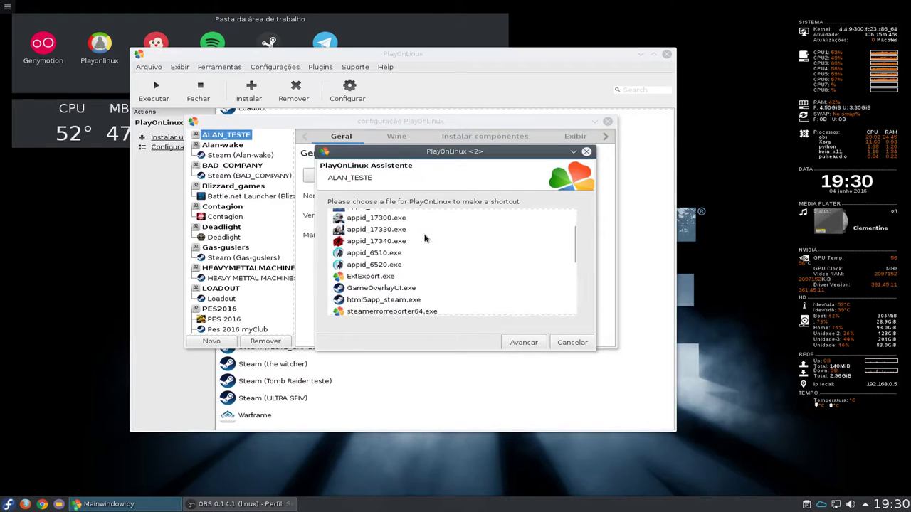
pyautogui.scroll(-3, 425, 237)
pyautogui.doubleClick(377, 241)
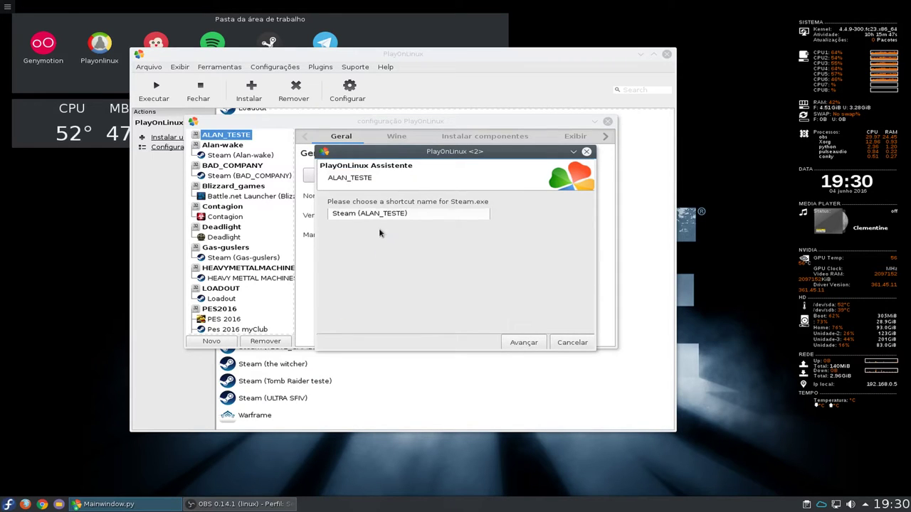
pyautogui.click(540, 344)
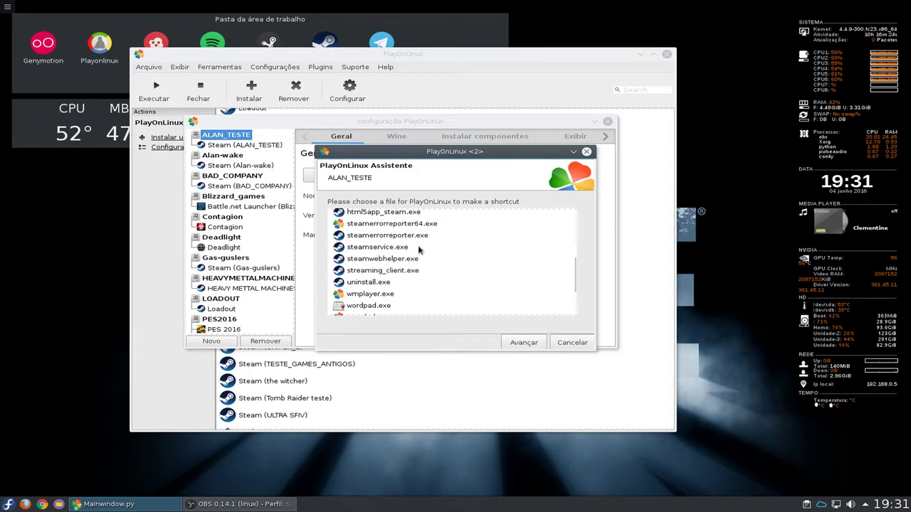
pyautogui.click(565, 343)
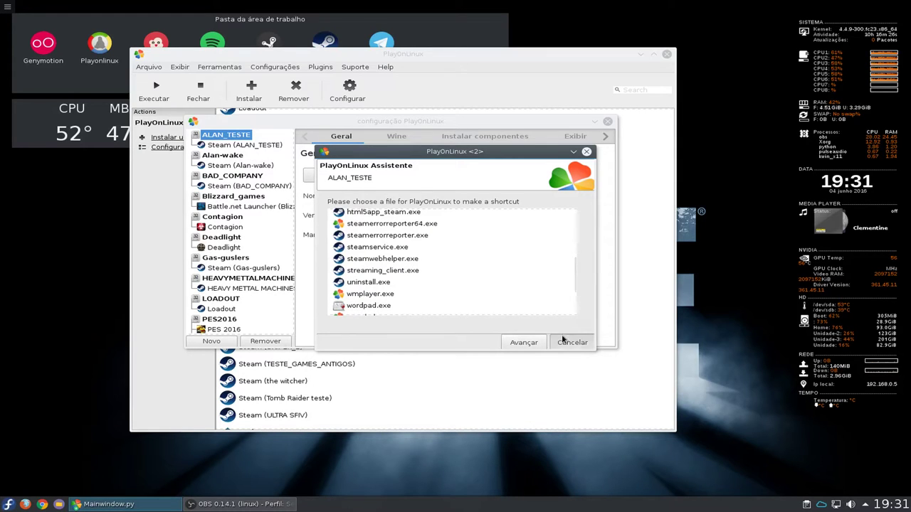
# Set the emulated Windows version of the ALAN_TESTE drive to Windows 7 in its Wine configuration
pyautogui.click(394, 139)
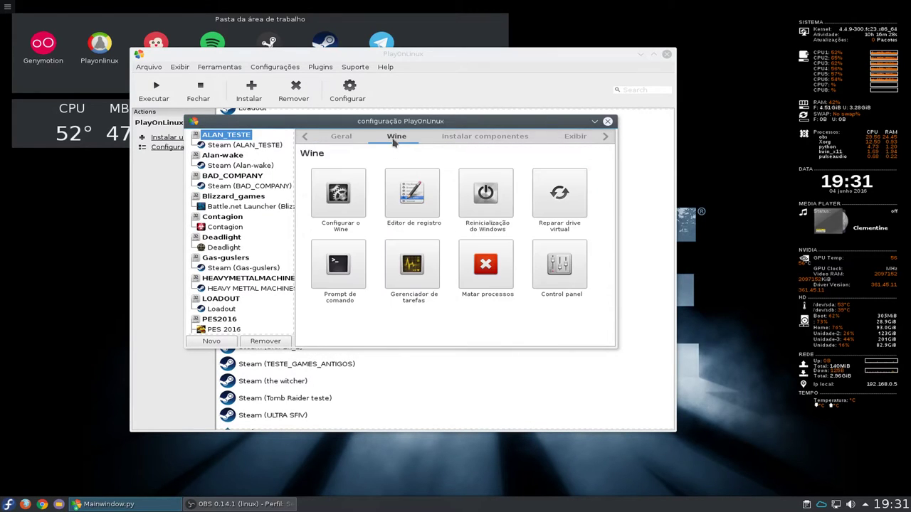
pyautogui.click(358, 203)
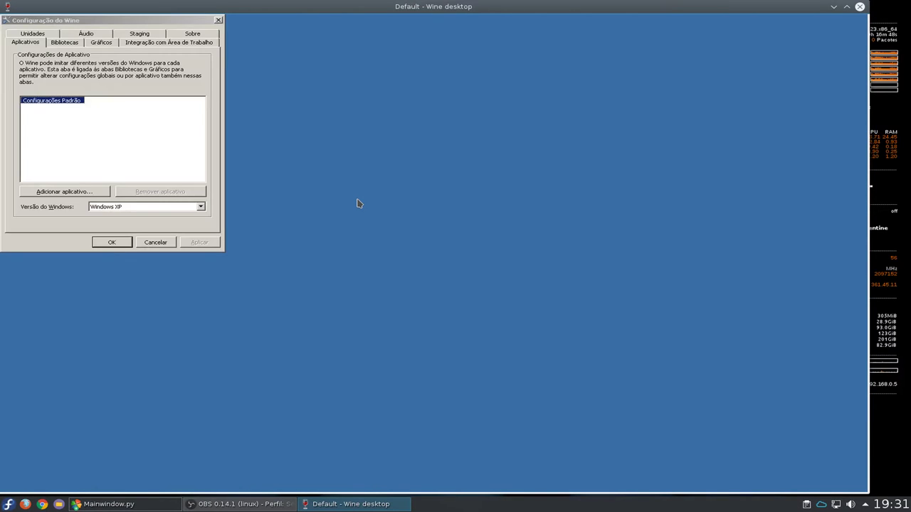
pyautogui.click(201, 207)
pyautogui.scroll(2, 178, 235)
pyautogui.click(168, 228)
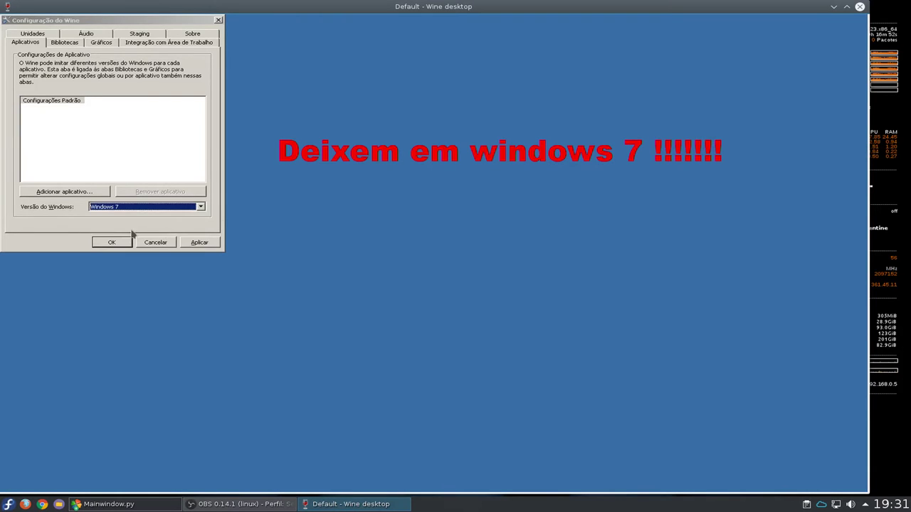
# Re-enter the screen width of the emulated virtual desktop in the Wine graphics settings
pyautogui.click(63, 42)
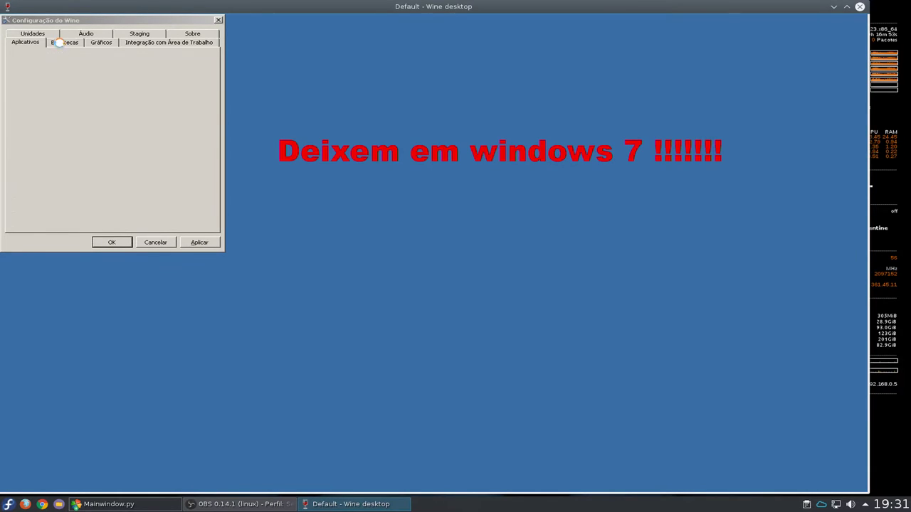
pyautogui.click(99, 43)
pyautogui.doubleClick(85, 106)
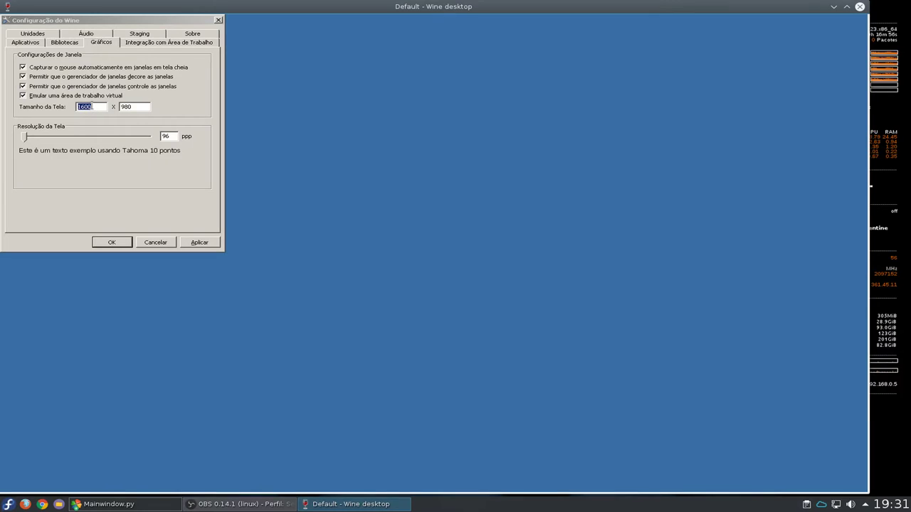
pyautogui.write('16')
# Enable Environmental Audio Extensions (EAX), turn off hiding the Wine version from applications, and apply the Wine configuration
pyautogui.click(145, 35)
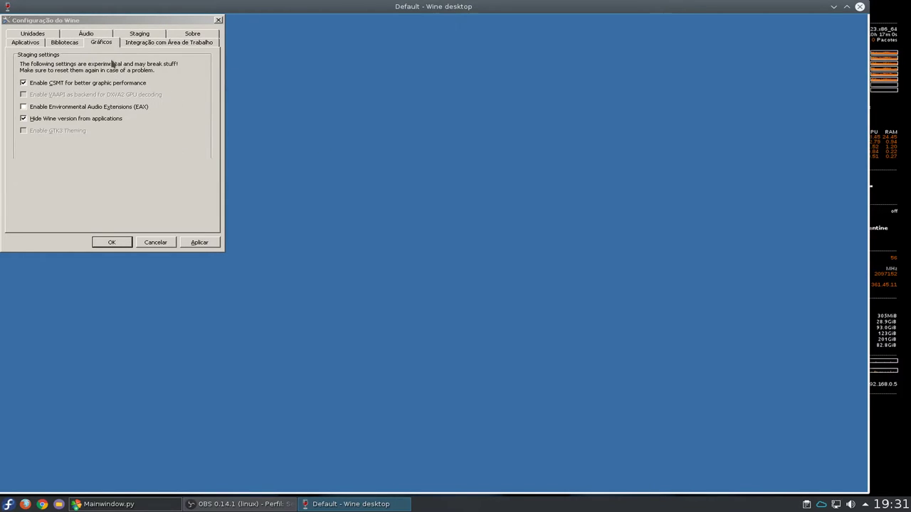
pyautogui.click(69, 108)
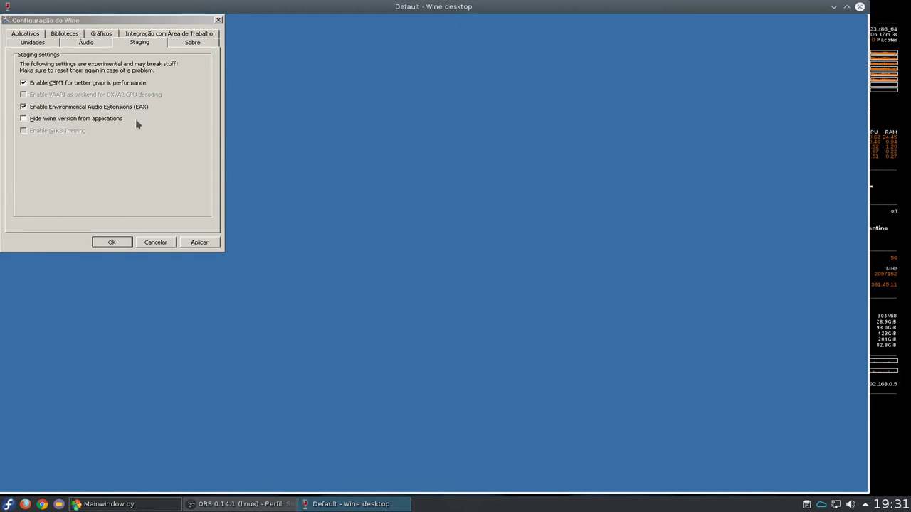
pyautogui.click(197, 243)
pyautogui.click(111, 242)
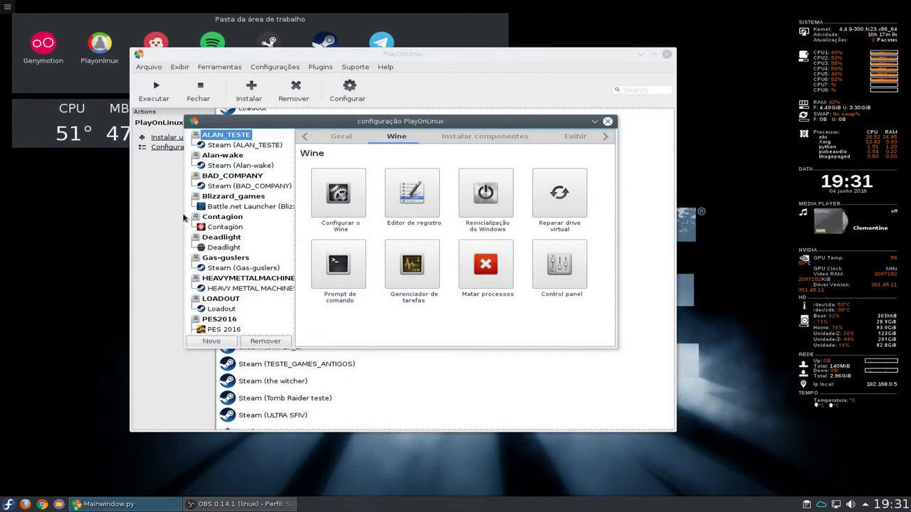
# Set GLSL support to disabled and the Direct Draw Renderer to opengl in the ALAN_TESTE display settings
pyautogui.click(455, 138)
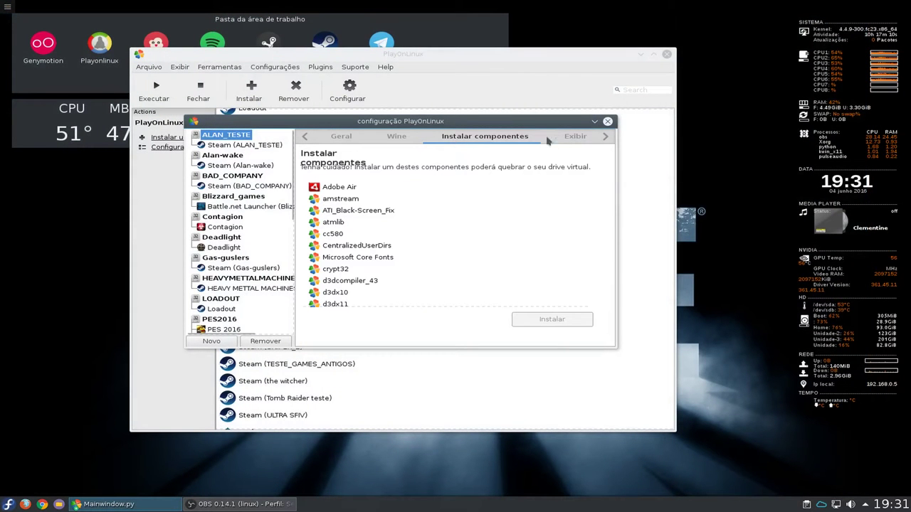
pyautogui.doubleClick(608, 138)
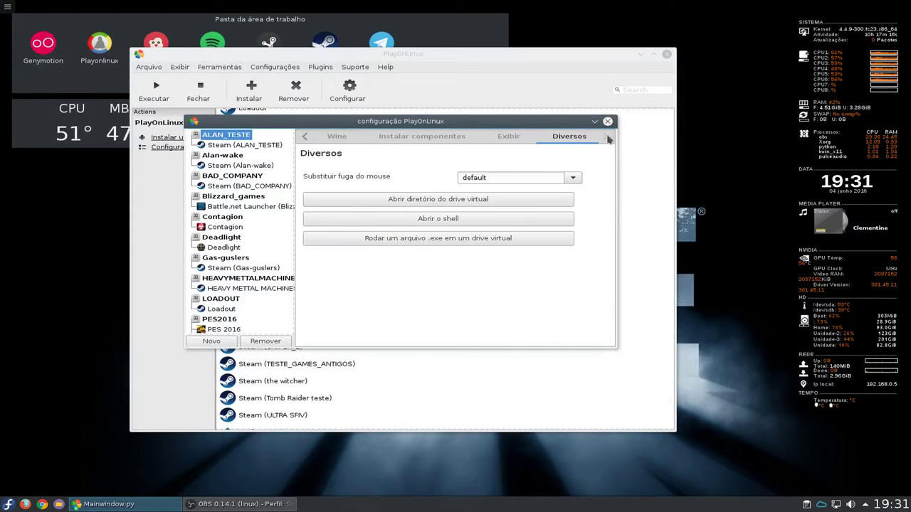
pyautogui.scroll(1, 609, 137)
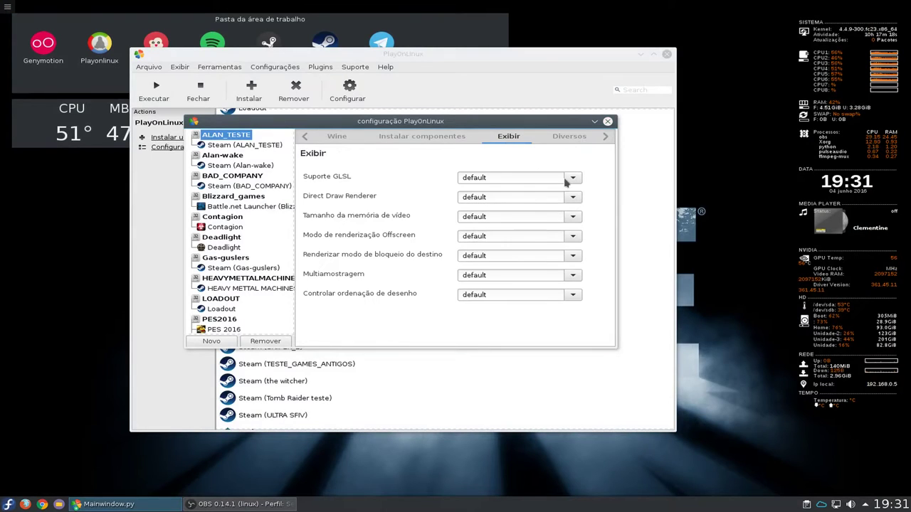
pyautogui.click(573, 178)
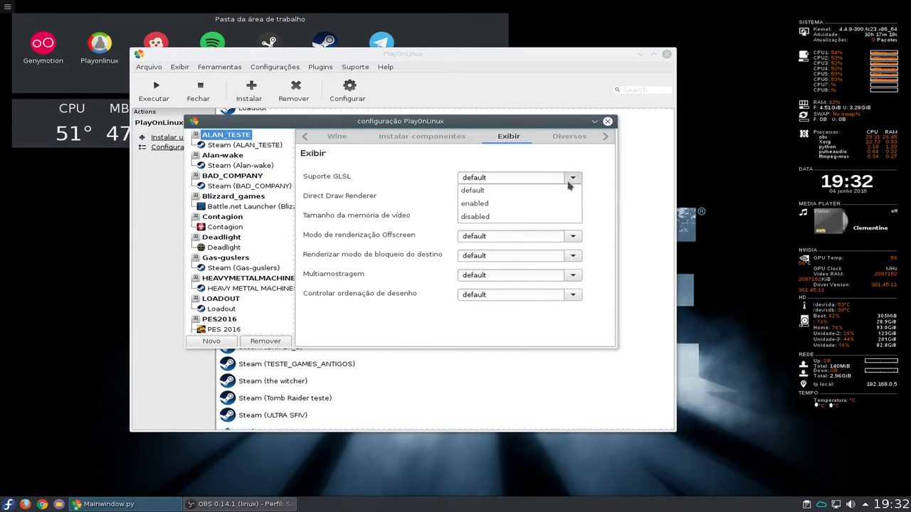
pyautogui.click(547, 217)
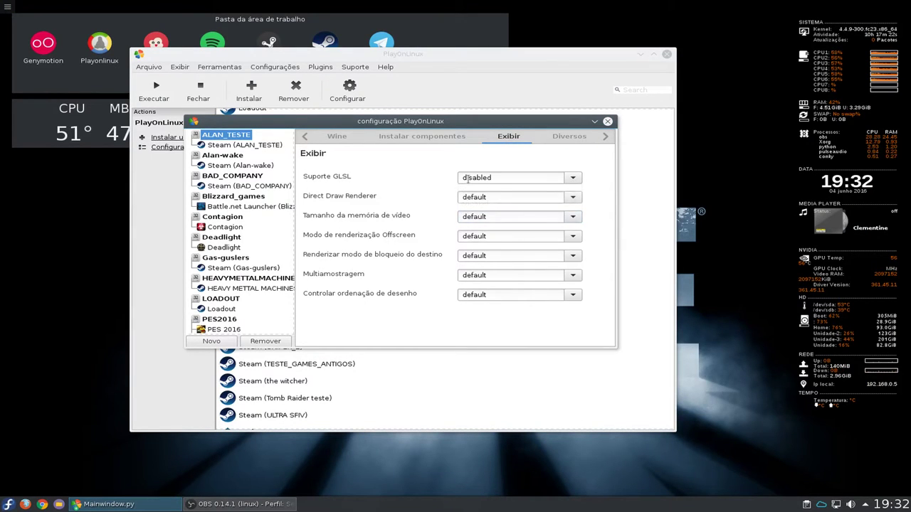
pyautogui.click(573, 198)
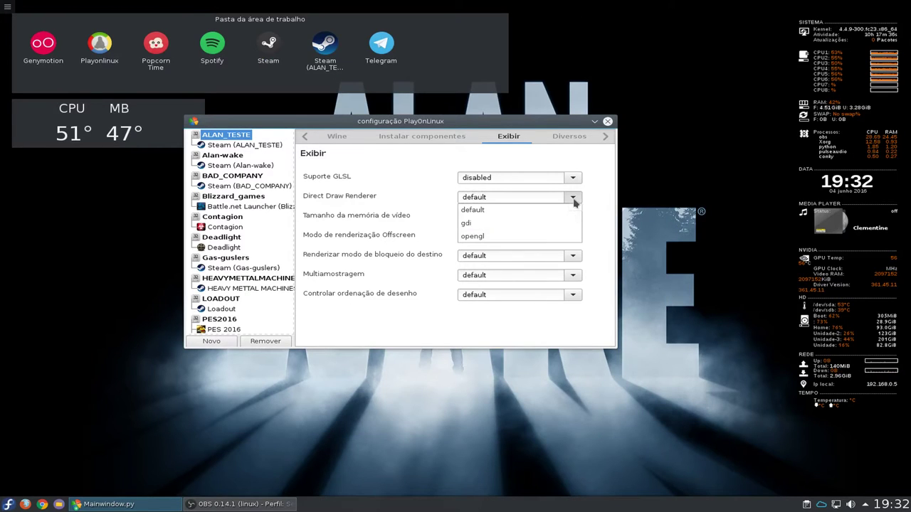
pyautogui.click(559, 236)
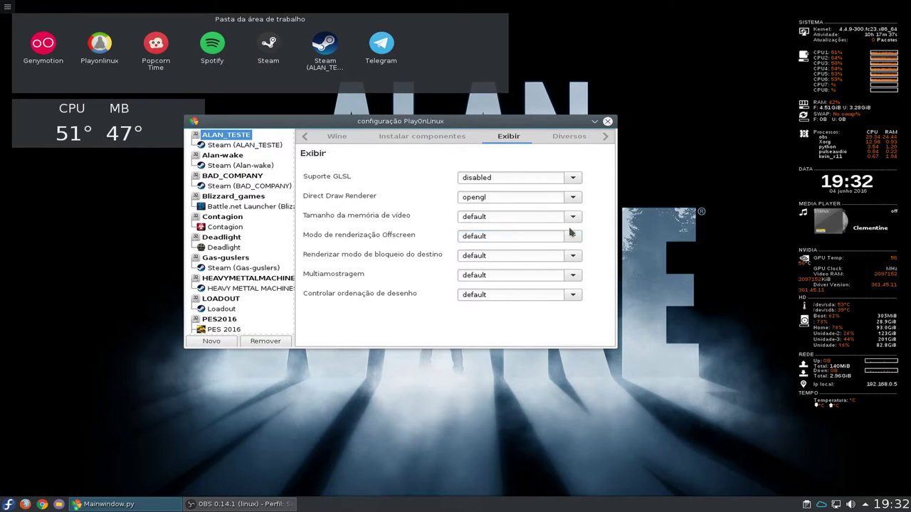
# Set the video memory size to 2048 and the offscreen rendering mode to fbo for the ALAN_TESTE drive
pyautogui.click(573, 218)
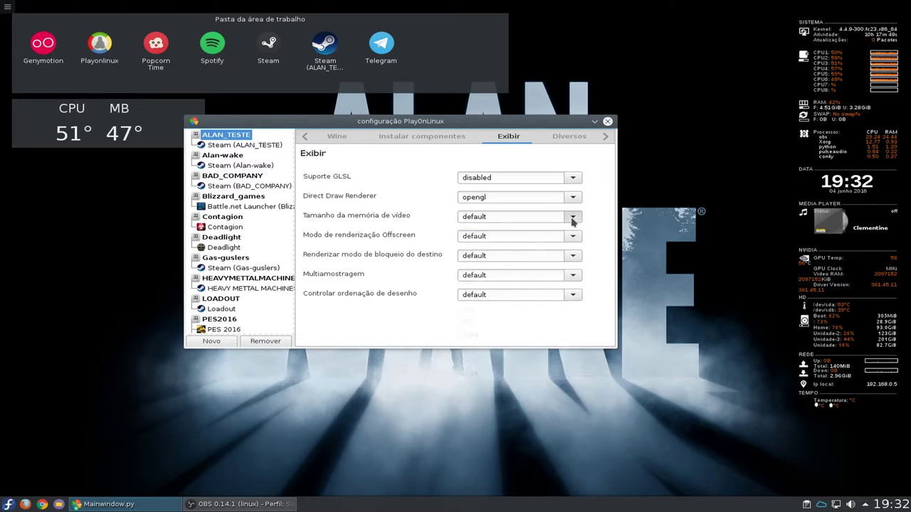
pyautogui.click(522, 347)
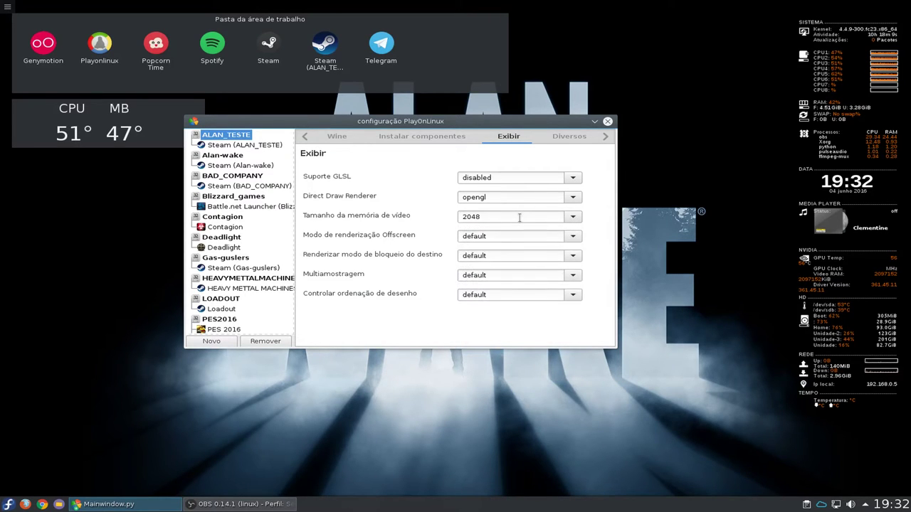
pyautogui.click(571, 237)
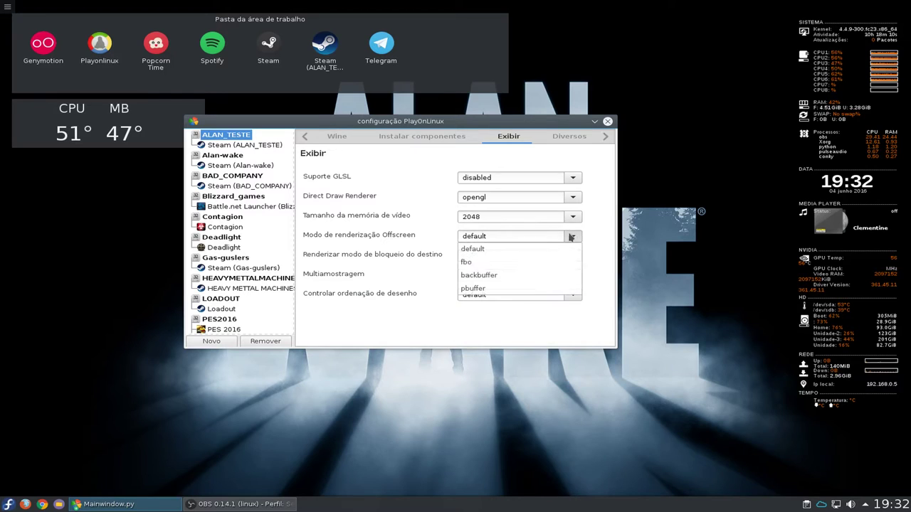
pyautogui.click(466, 263)
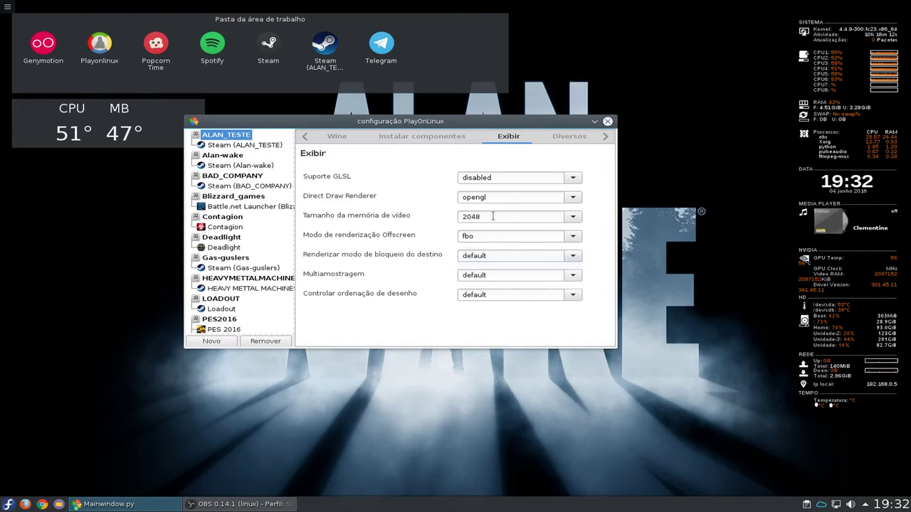
# Set the arguments of the Steam (ALAN_TESTE) shortcut to no-blur and close the configuration window
pyautogui.click(606, 139)
pyautogui.click(305, 137)
pyautogui.click(306, 137)
pyautogui.click(305, 137)
pyautogui.click(305, 137)
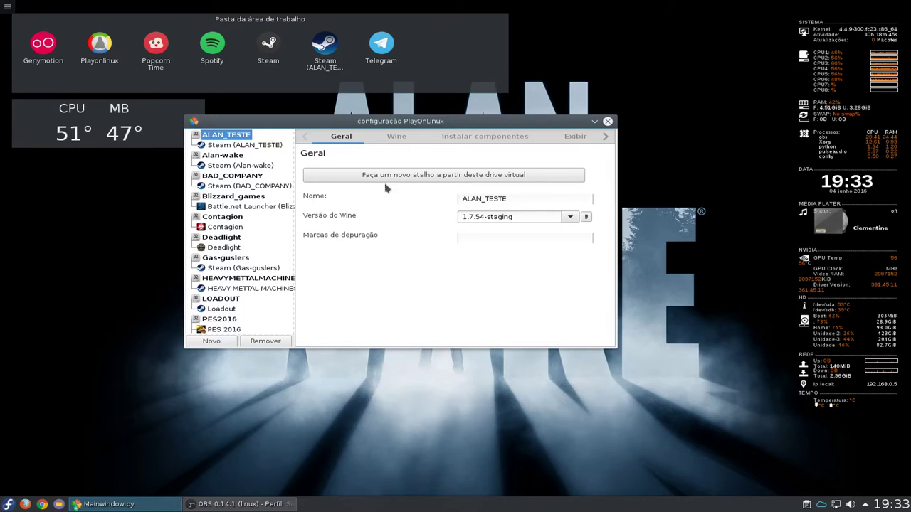
pyautogui.click(234, 145)
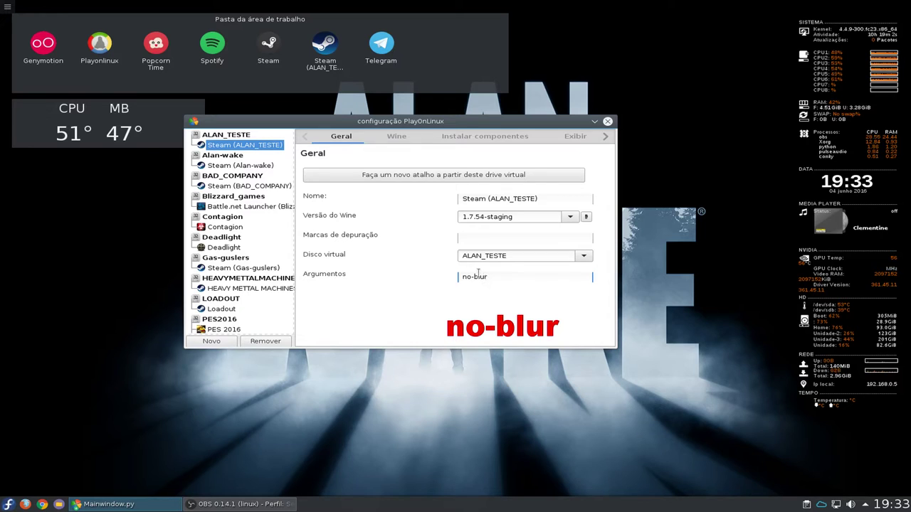
pyautogui.click(395, 137)
pyautogui.click(607, 122)
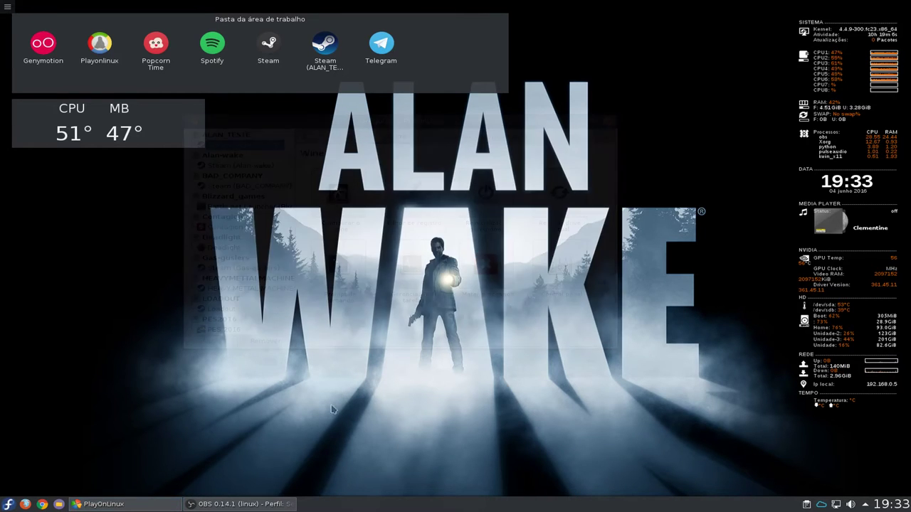
# Leave PlayOnLinux minimized, launch Steam (ALAN_TESTE) from the desktop and choose to sign in with an existing account
pyautogui.click(171, 504)
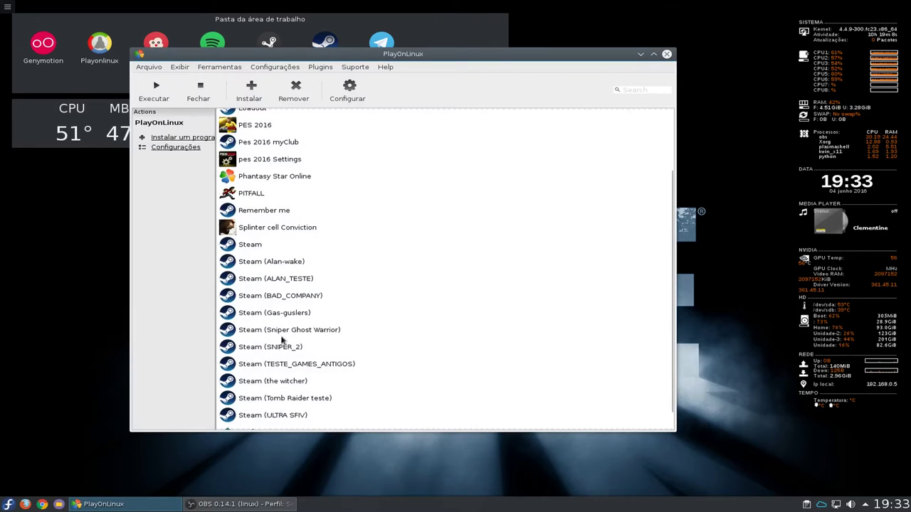
pyautogui.click(305, 279)
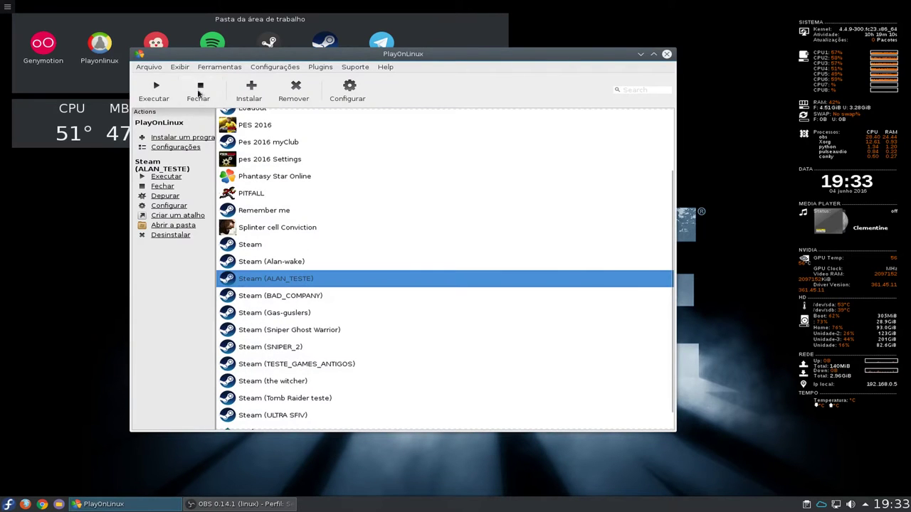
pyautogui.click(641, 55)
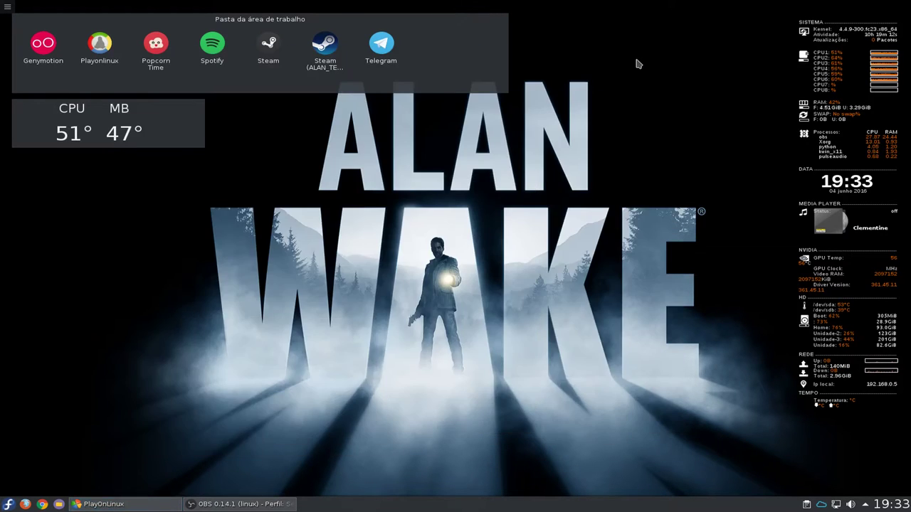
pyautogui.rightClick(326, 58)
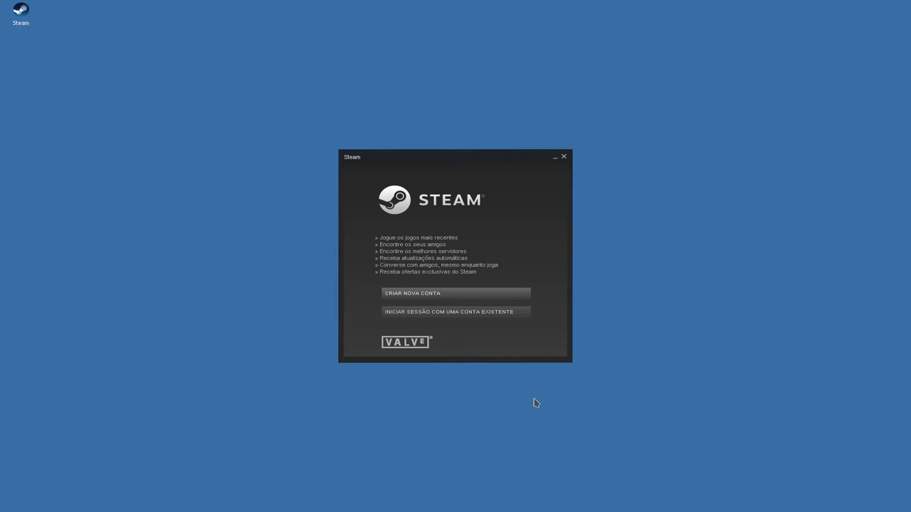
pyautogui.click(484, 312)
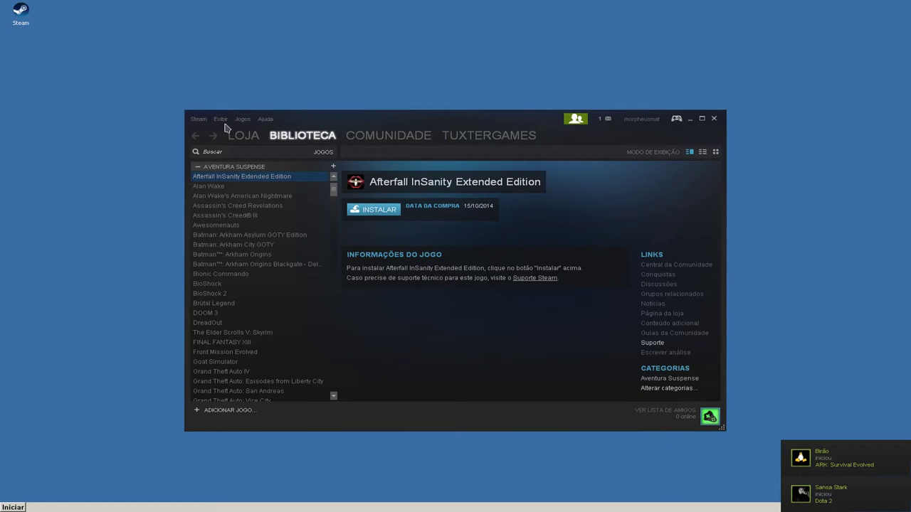
# Open Steam's backup and restore wizard and choose to restore a previous backup
pyautogui.click(202, 120)
pyautogui.click(219, 170)
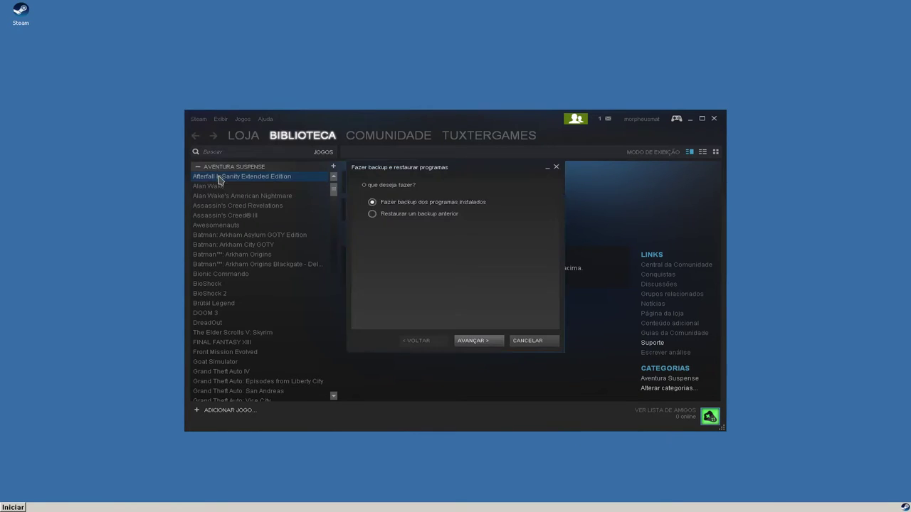
pyautogui.click(383, 215)
pyautogui.click(475, 343)
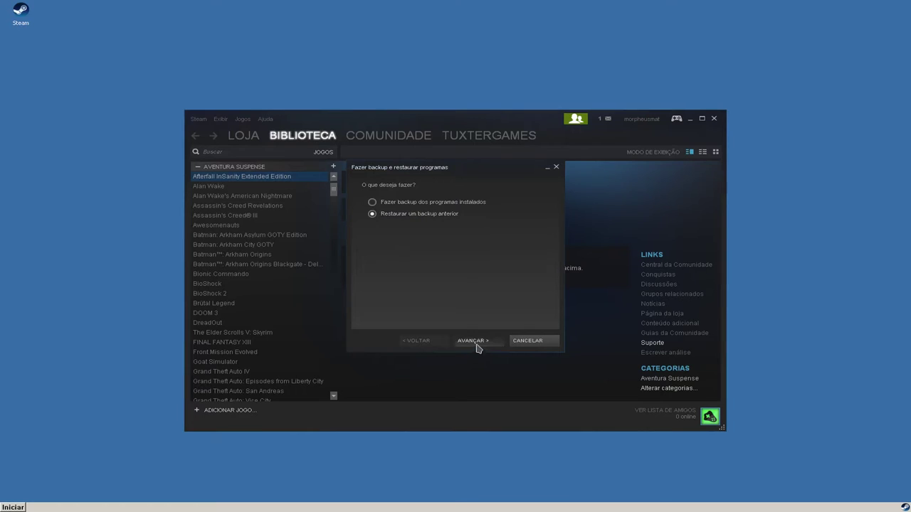
# Browse for the backup location on drive Z: and expand the folder Z:\media\unidade-2\Backup steam
pyautogui.click(420, 251)
pyautogui.click(439, 198)
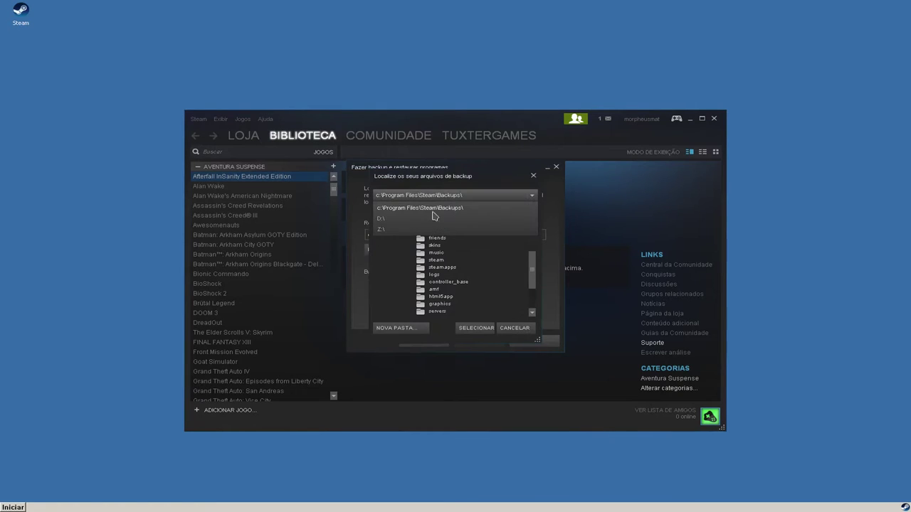
pyautogui.click(418, 232)
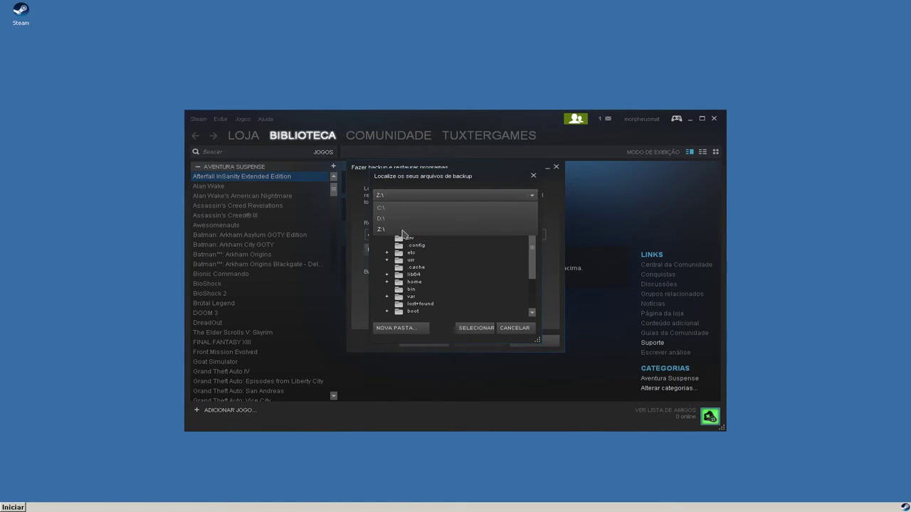
pyautogui.scroll(-2, 434, 298)
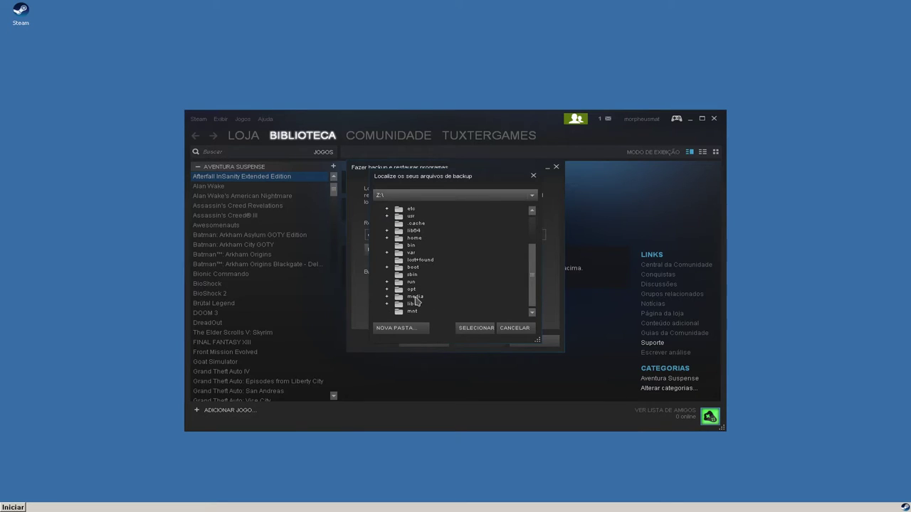
pyautogui.doubleClick(415, 296)
pyautogui.doubleClick(442, 275)
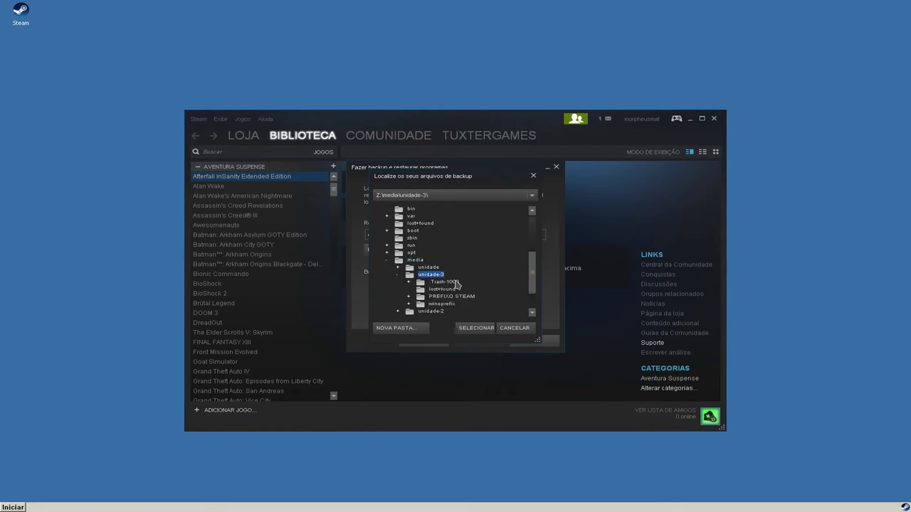
pyautogui.click(397, 246)
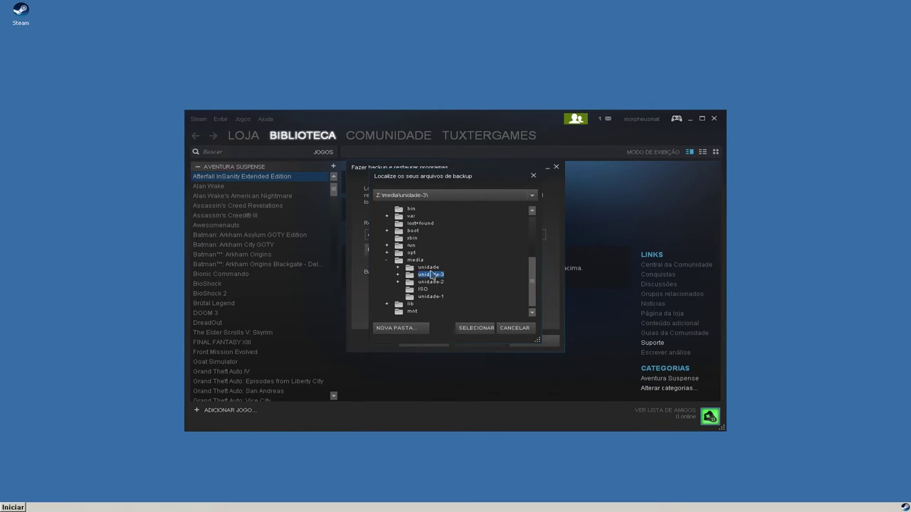
pyautogui.doubleClick(443, 282)
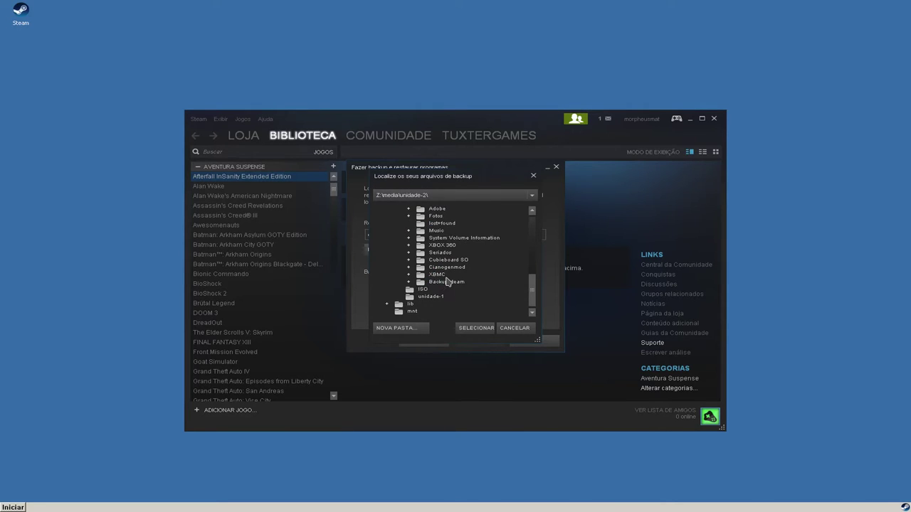
pyautogui.doubleClick(447, 282)
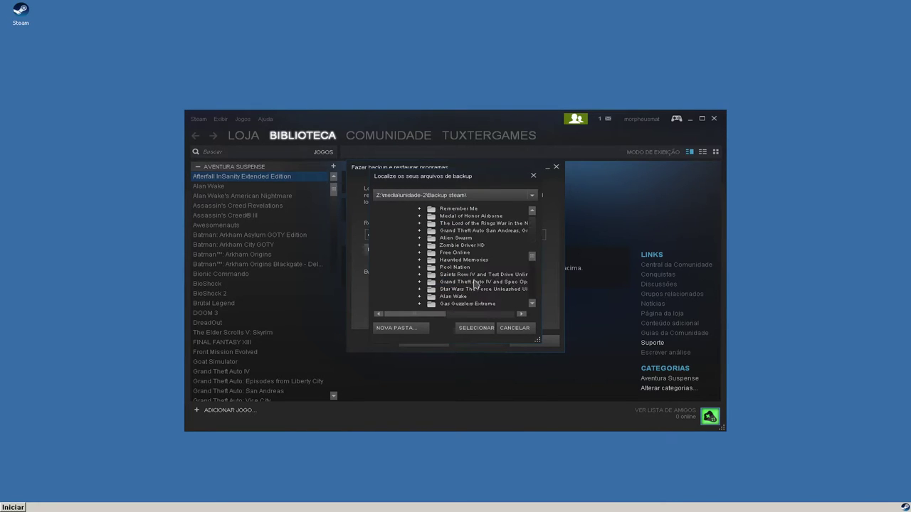
# Select the Alan Wake backup folder, restore the game to C:\Program Files\Steam and finish the wizard
pyautogui.scroll(4, 475, 283)
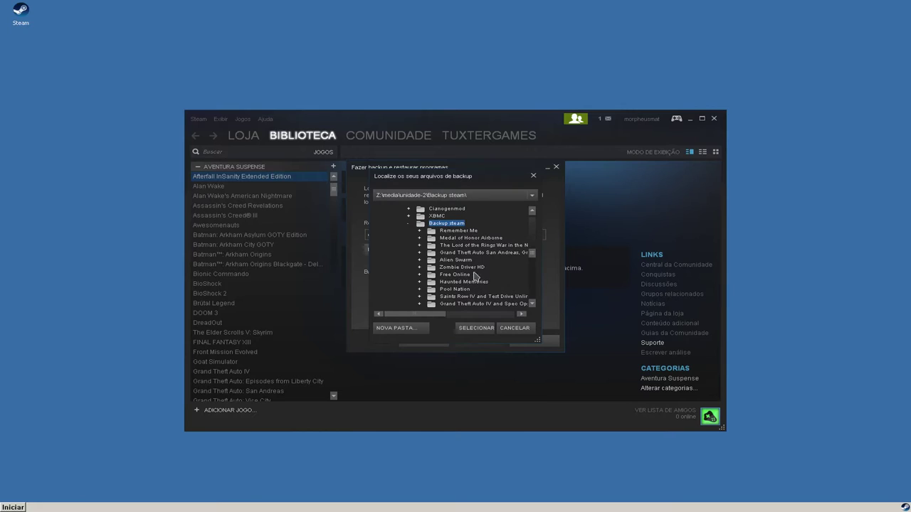
pyautogui.scroll(-2, 483, 276)
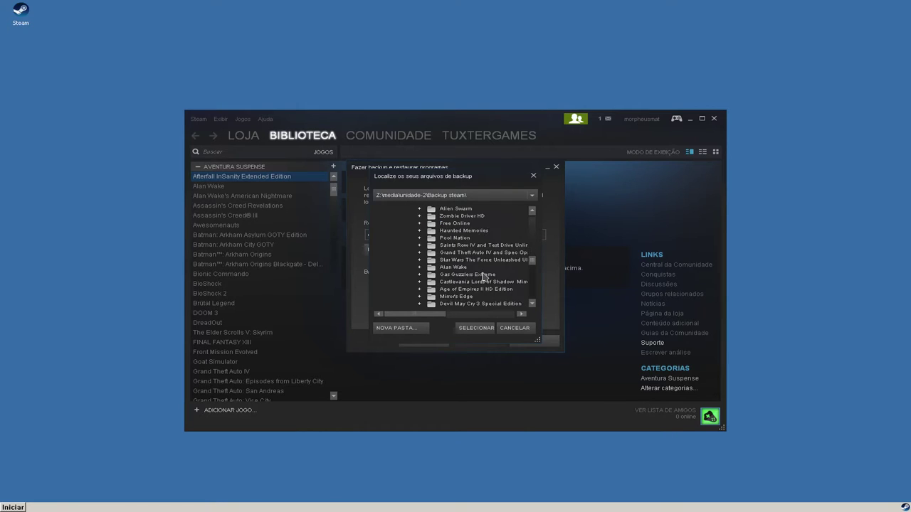
pyautogui.doubleClick(460, 268)
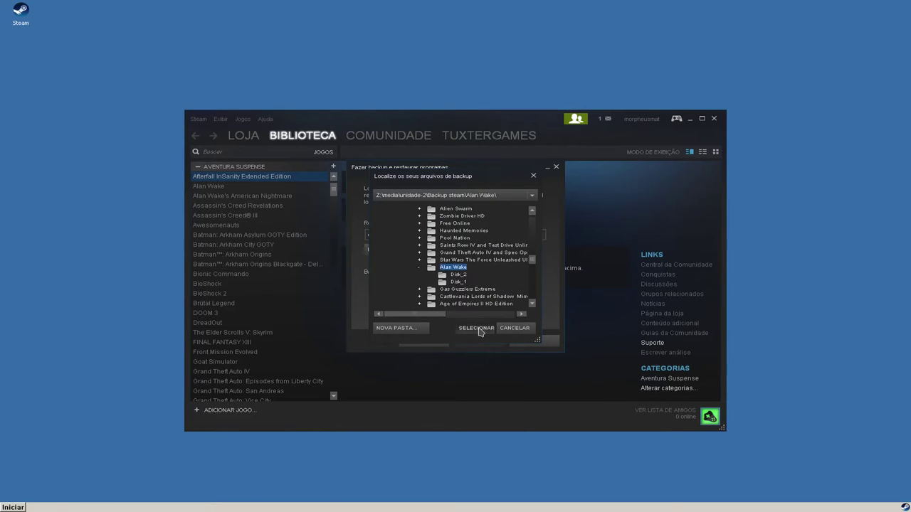
pyautogui.click(477, 328)
pyautogui.click(482, 341)
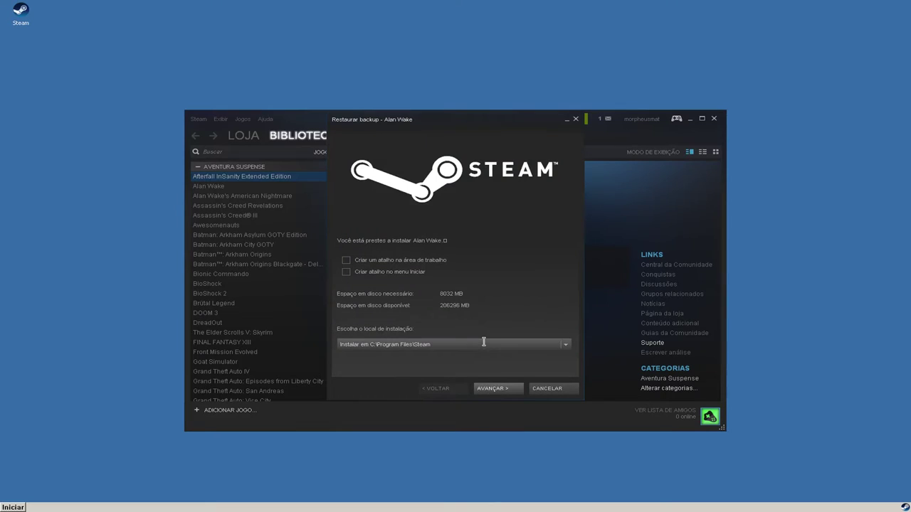
pyautogui.click(493, 388)
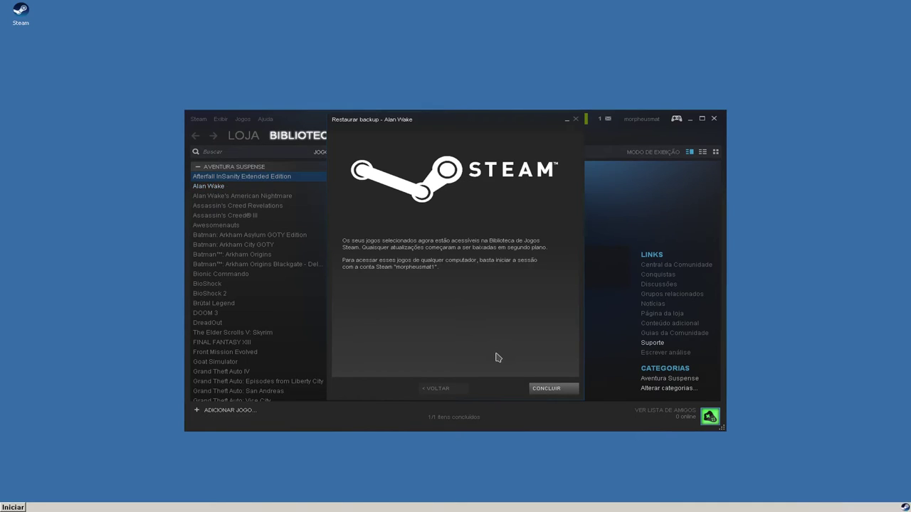
pyautogui.click(547, 389)
# Filter the Steam library to installed games in grid view, launch Alan Wake and continue past its title screen
pyautogui.moveTo(299, 141)
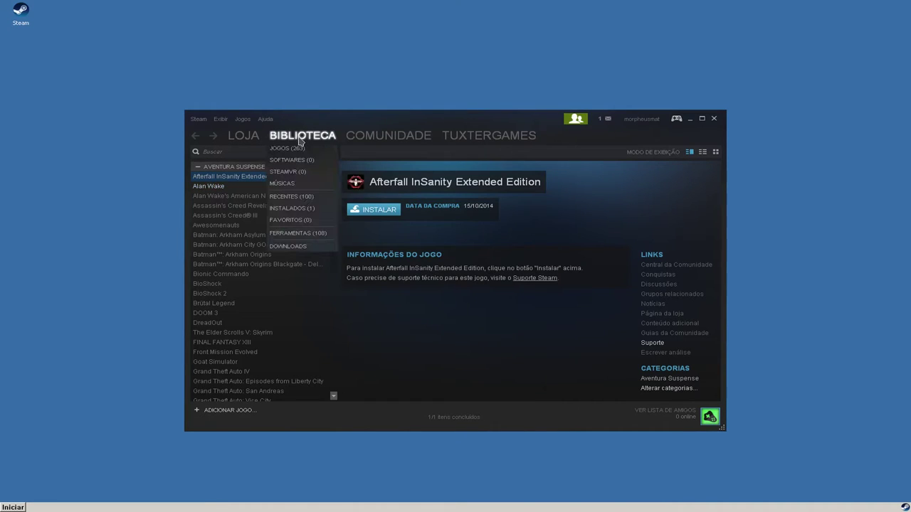
pyautogui.click(306, 209)
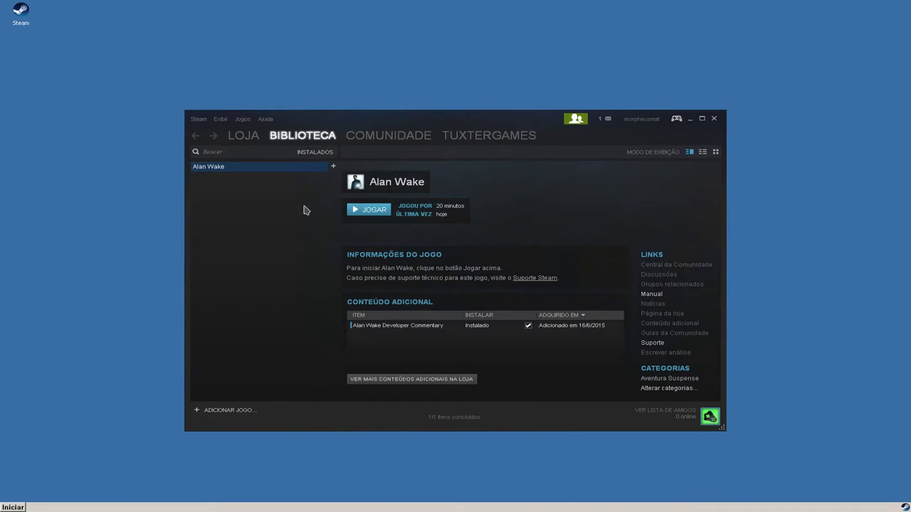
pyautogui.click(715, 151)
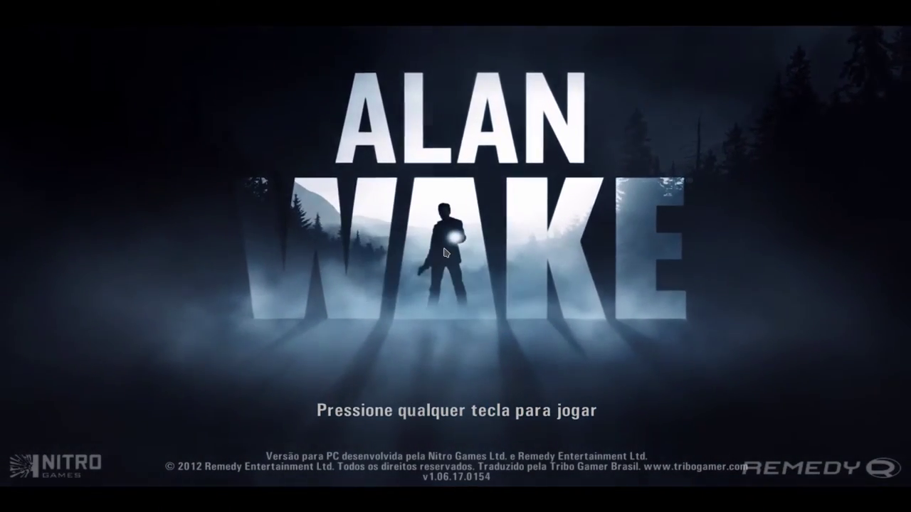
pyautogui.press('Return')
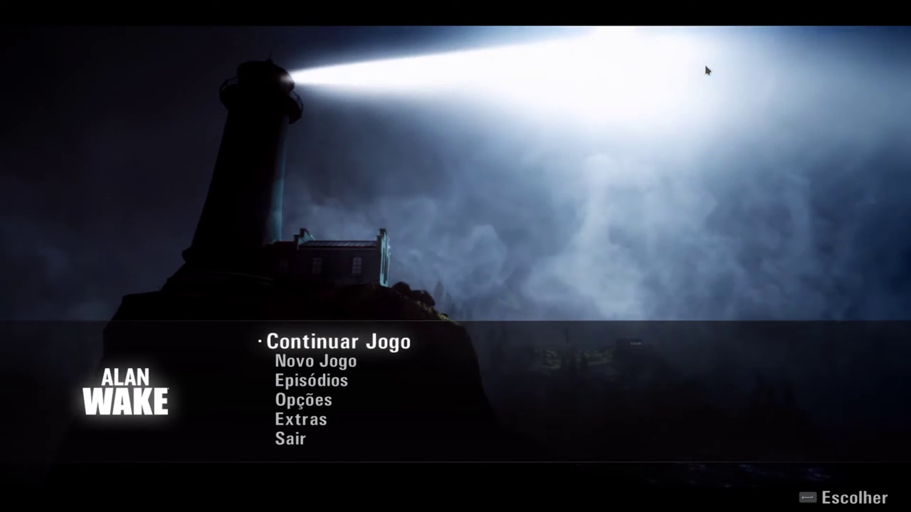
# Set Qualidade Gráfica to MENU_VIDEO_GRAPHICS_QUALITY_VERY_LOW in Alan Wake's advanced graphics options and return to the graphics settings
pyautogui.click(319, 402)
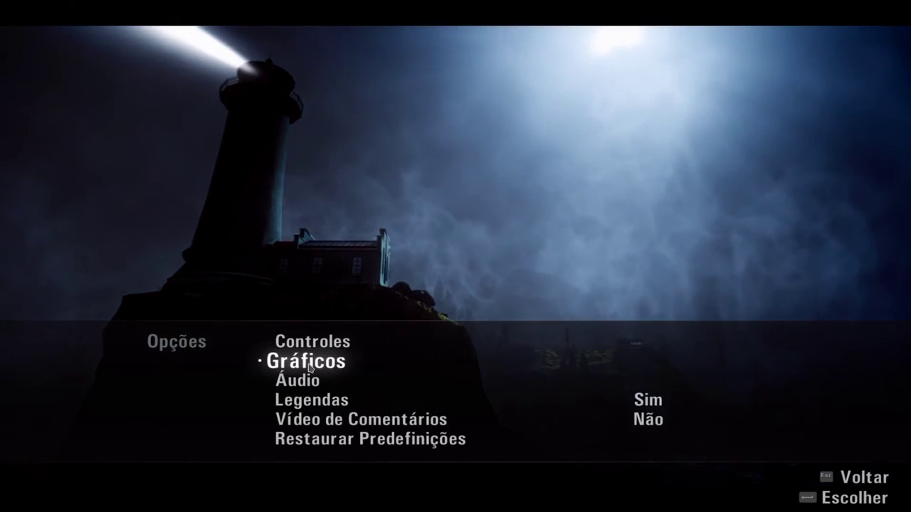
pyautogui.click(311, 363)
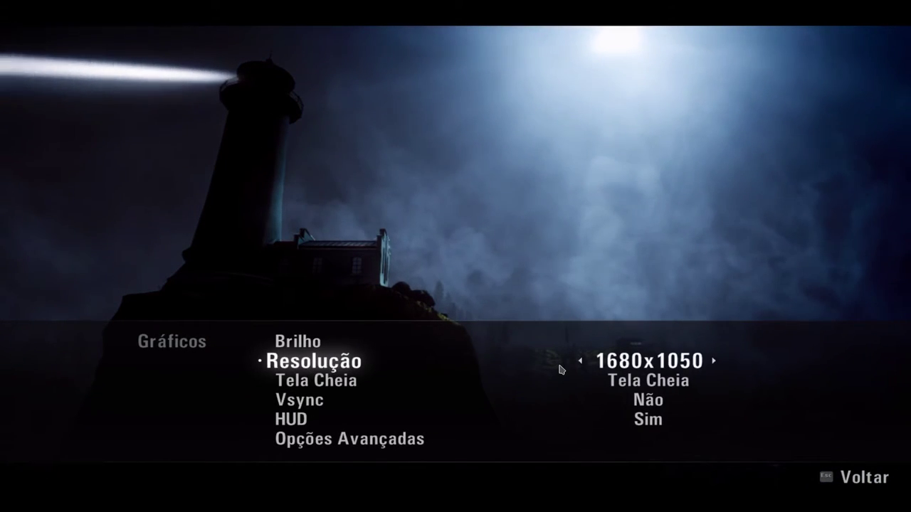
pyautogui.click(406, 436)
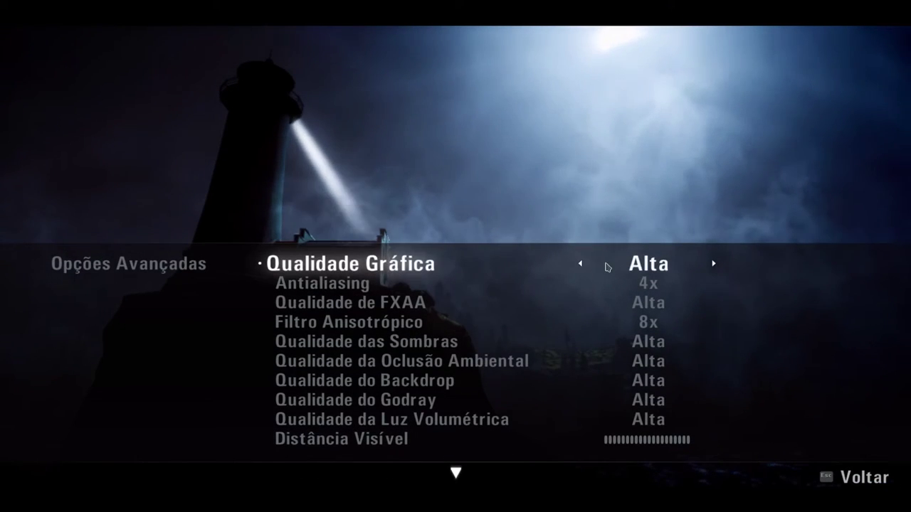
pyautogui.click(721, 265)
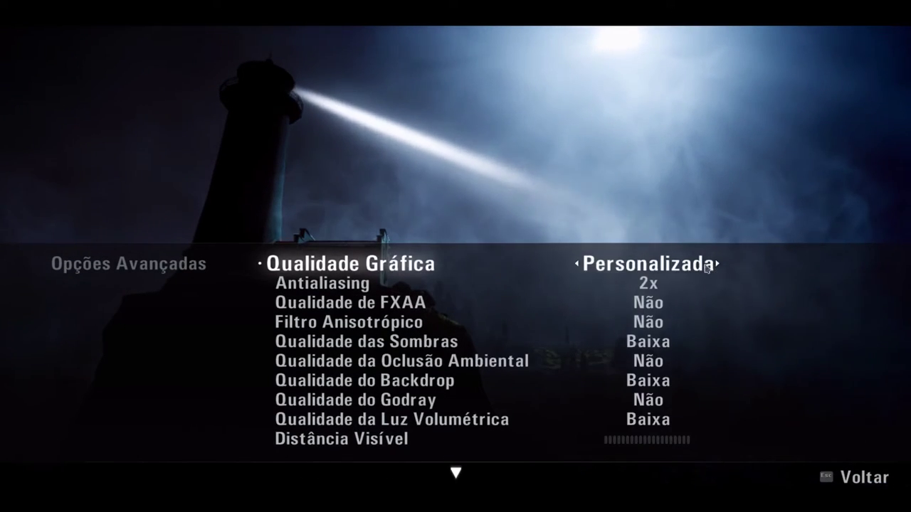
pyautogui.click(719, 265)
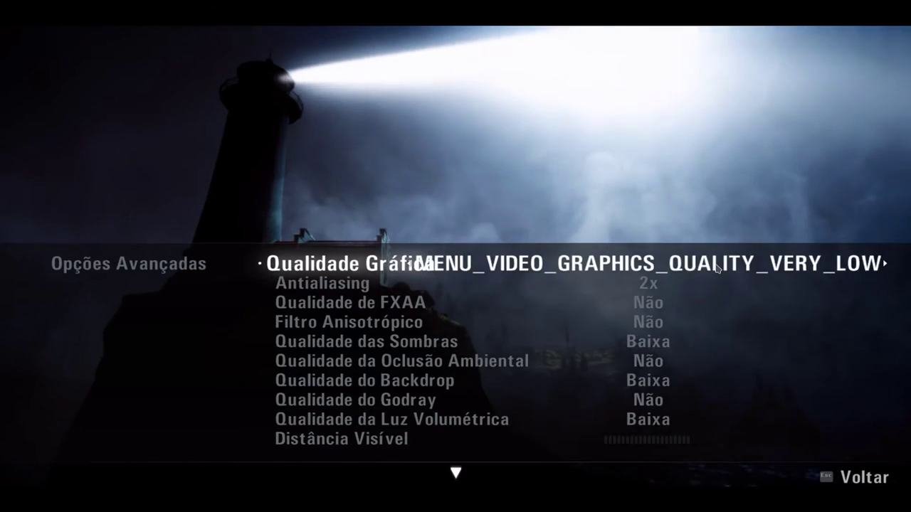
pyautogui.press('Escape')
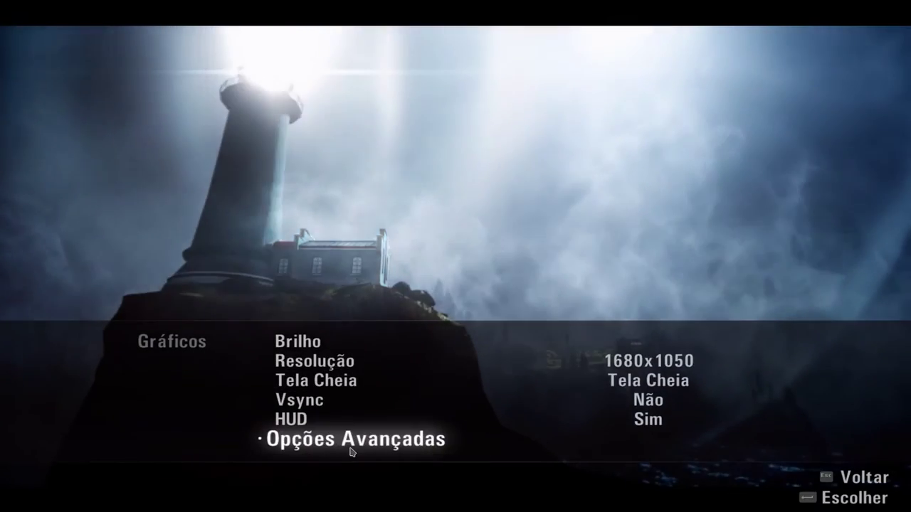
# Reopen the advanced graphics options and cycle Qualidade Gráfica through its presets, past Baixa to MENU_VIDEO_GRAPHICS_QUALITY_VERY_LOW
pyautogui.click(349, 415)
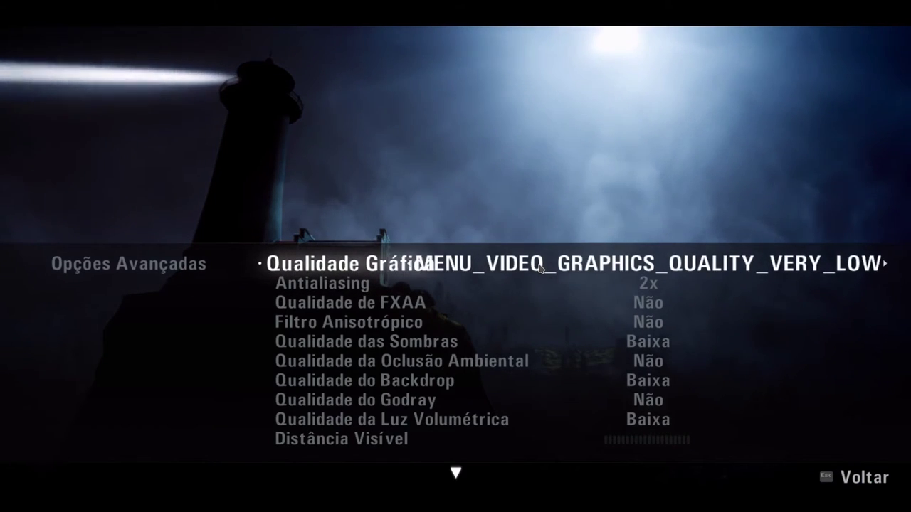
pyautogui.click(541, 268)
pyautogui.click(541, 268)
pyautogui.click(541, 268)
pyautogui.click(541, 268)
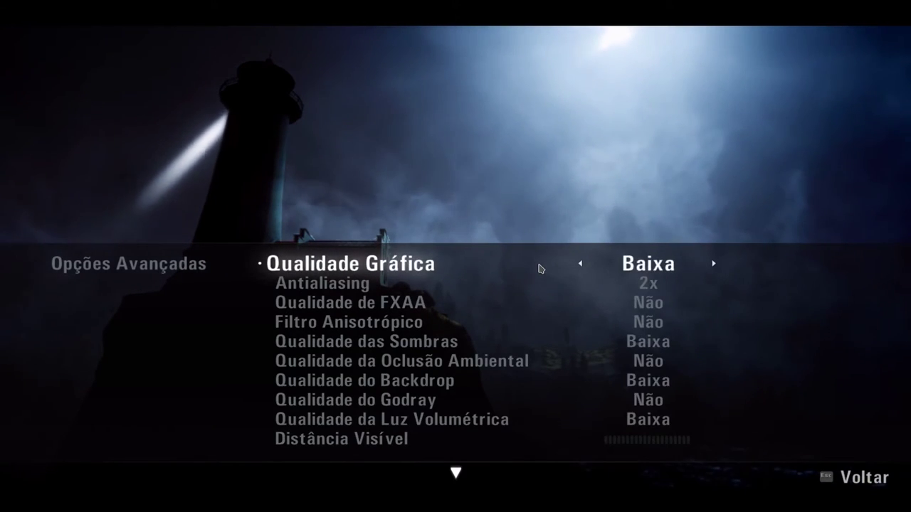
pyautogui.click(541, 269)
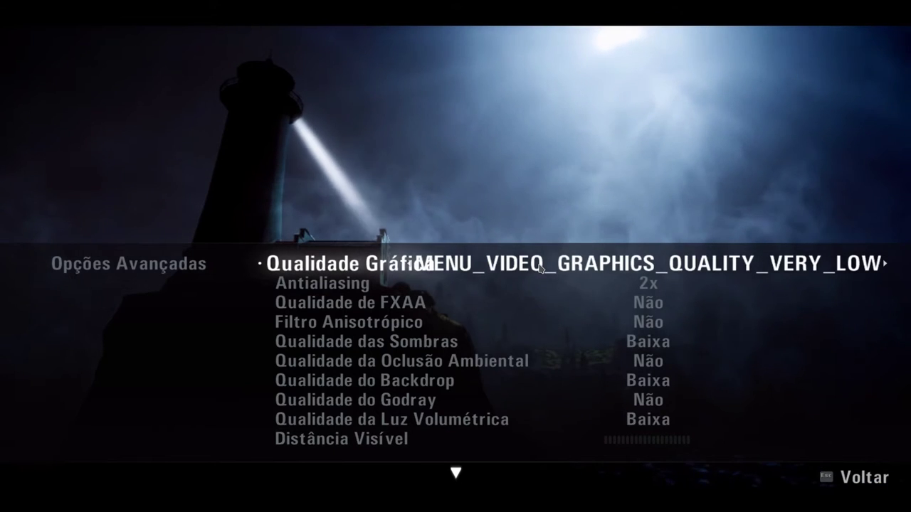